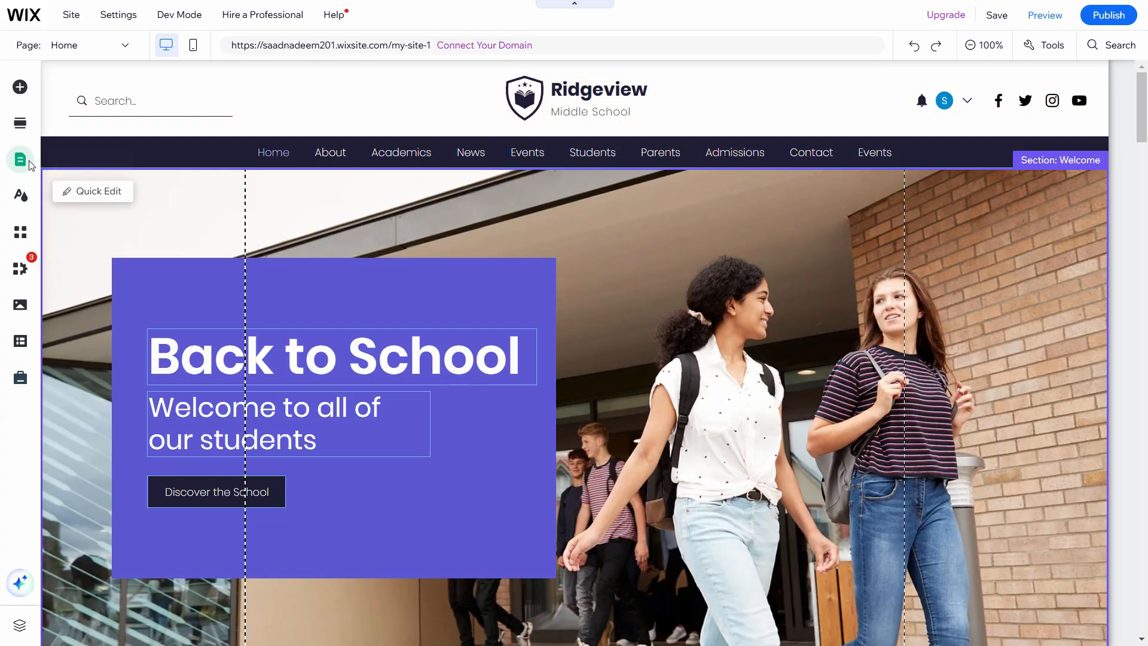
From the Pages panel, add a blank page, which appears as 'New Page' after Home
click(26, 166)
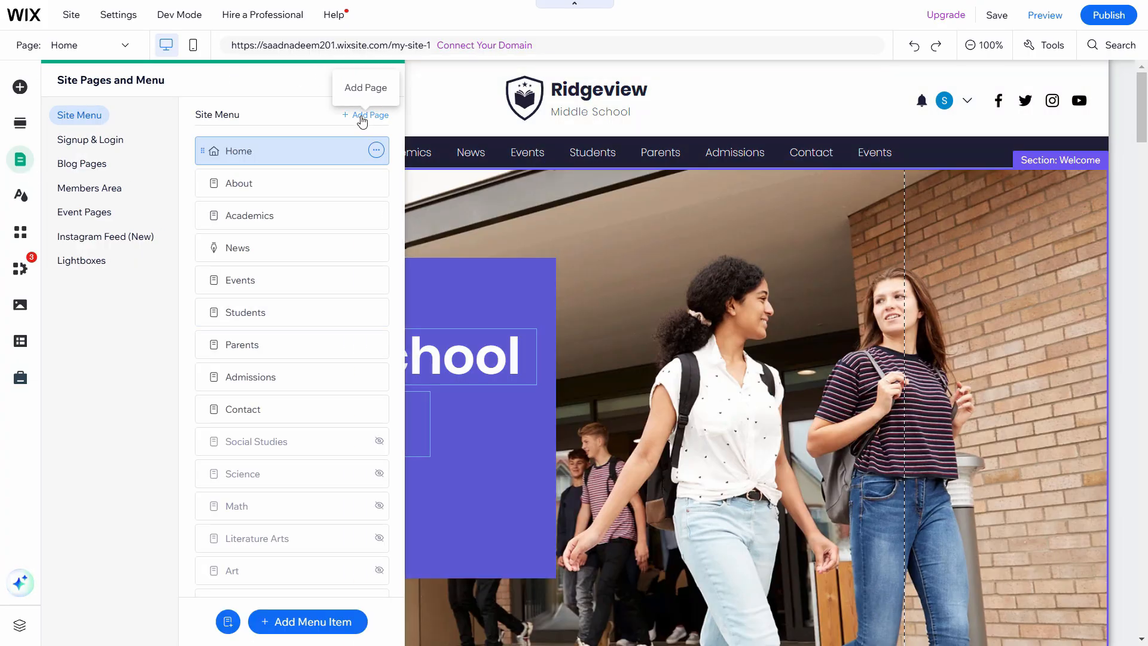
click(362, 117)
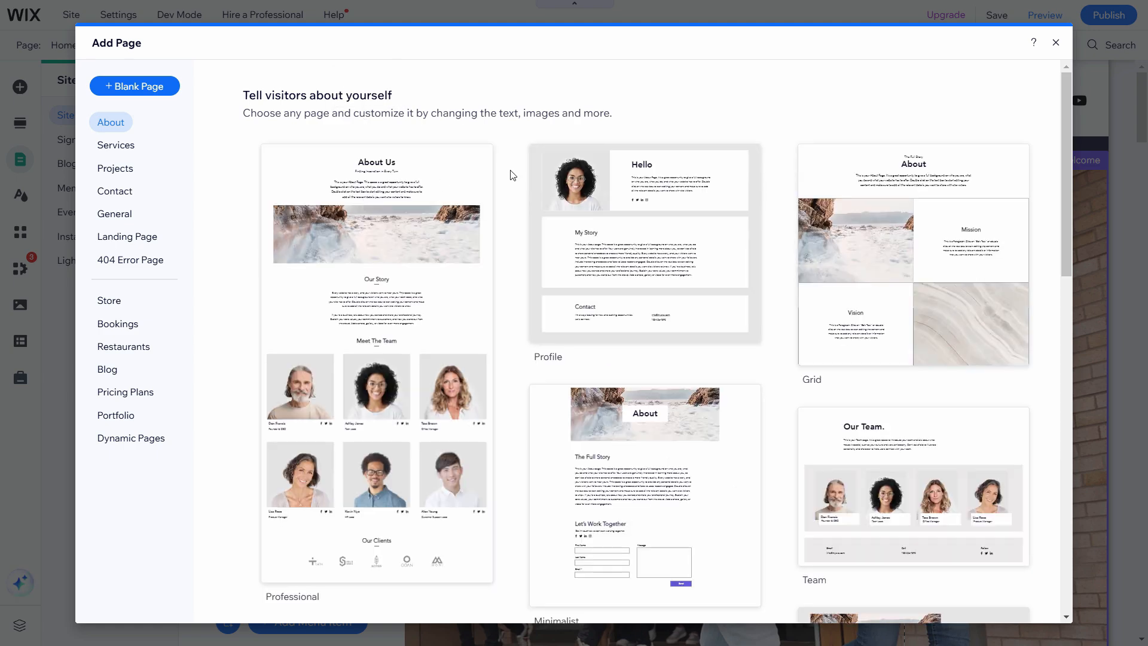
click(170, 85)
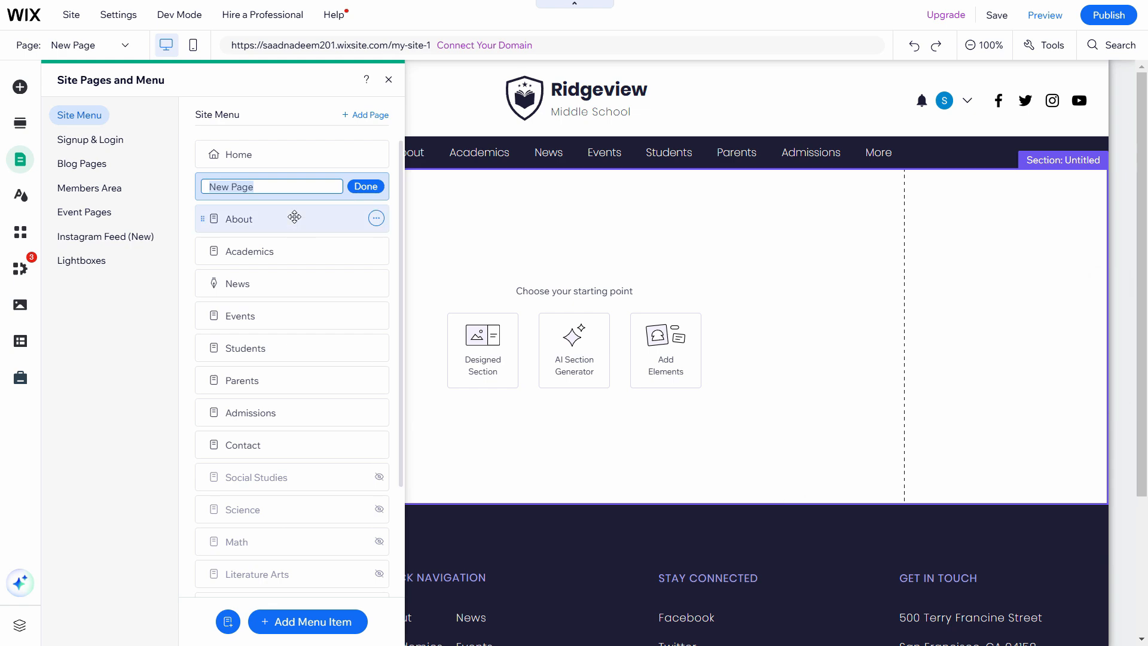
Rename the new page 'Privacy Policy' and drag it to the bottom of the page list
text(Privacy Policy)
key(Return)
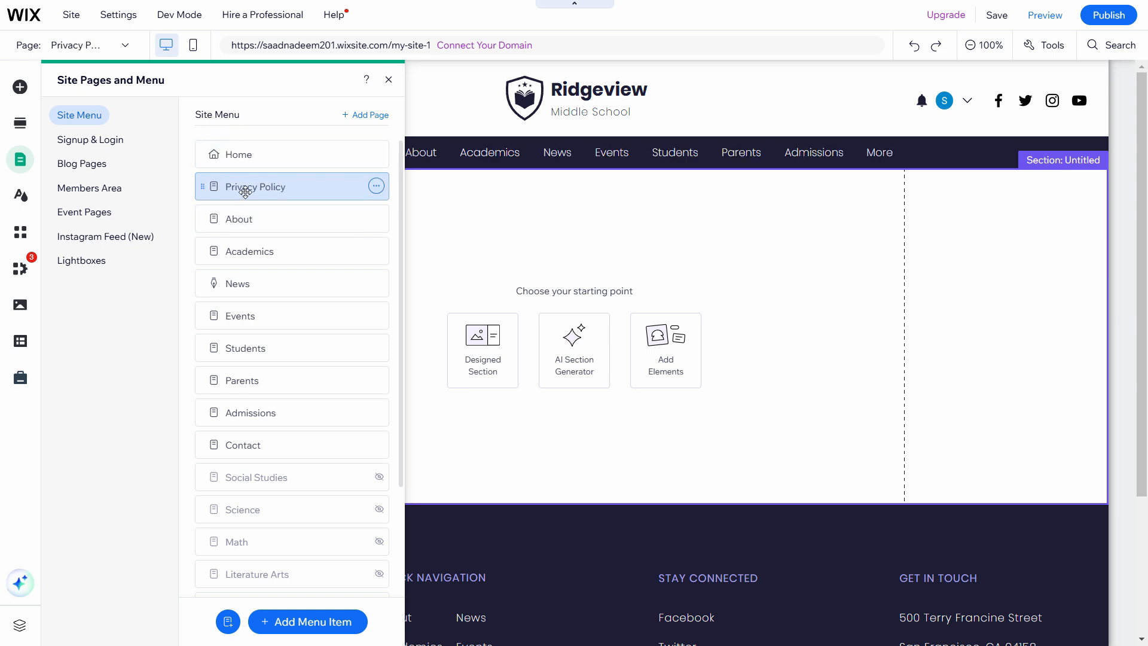
drag(246, 191, 233, 568)
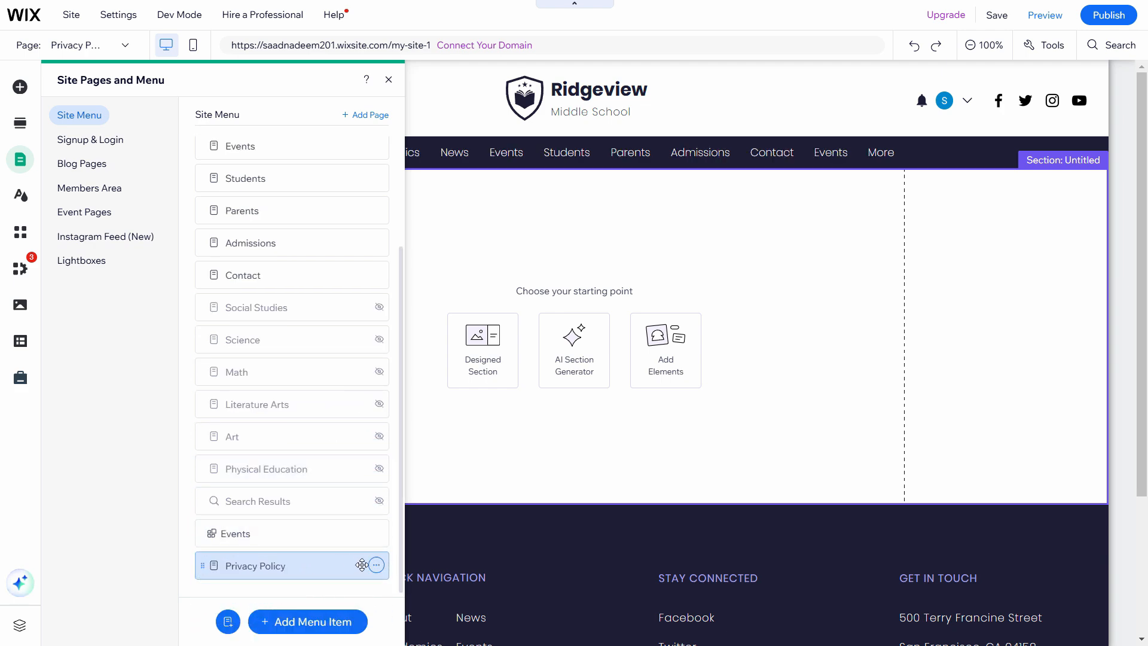
Switch on 'Hide from menu' in the Privacy Policy page's settings
click(376, 566)
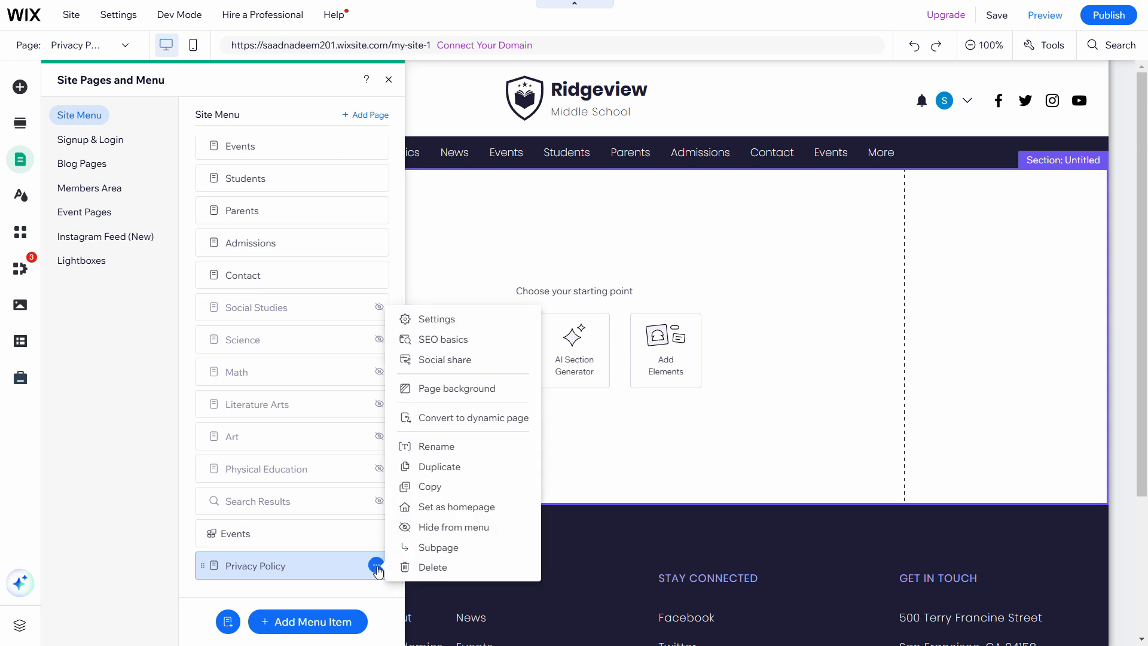
click(445, 318)
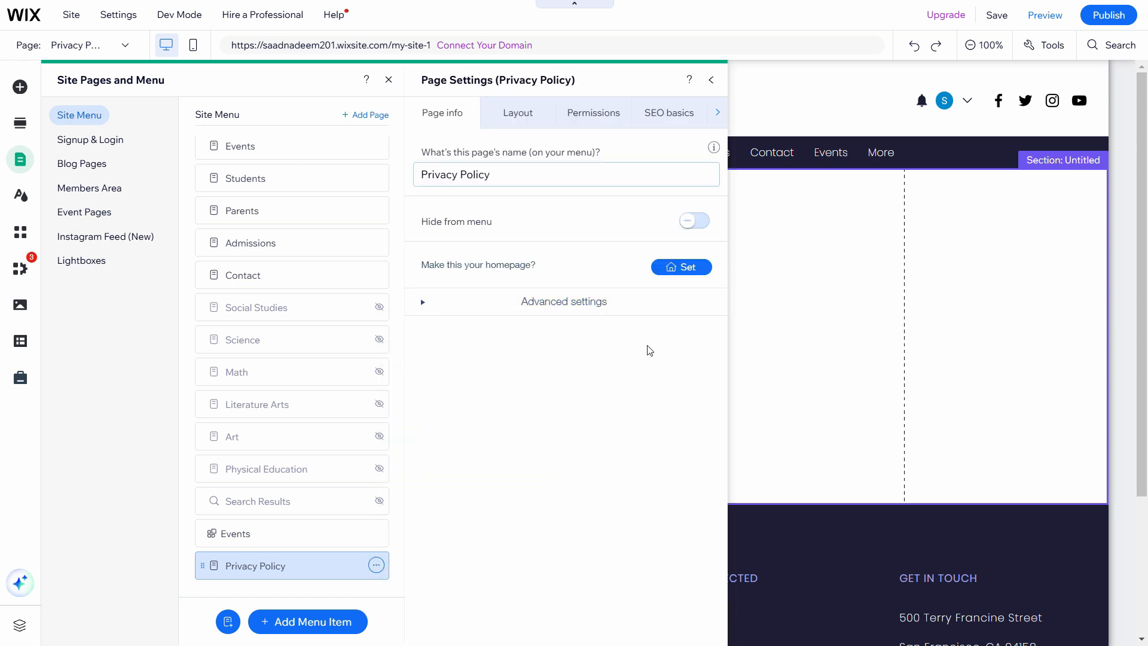
click(696, 222)
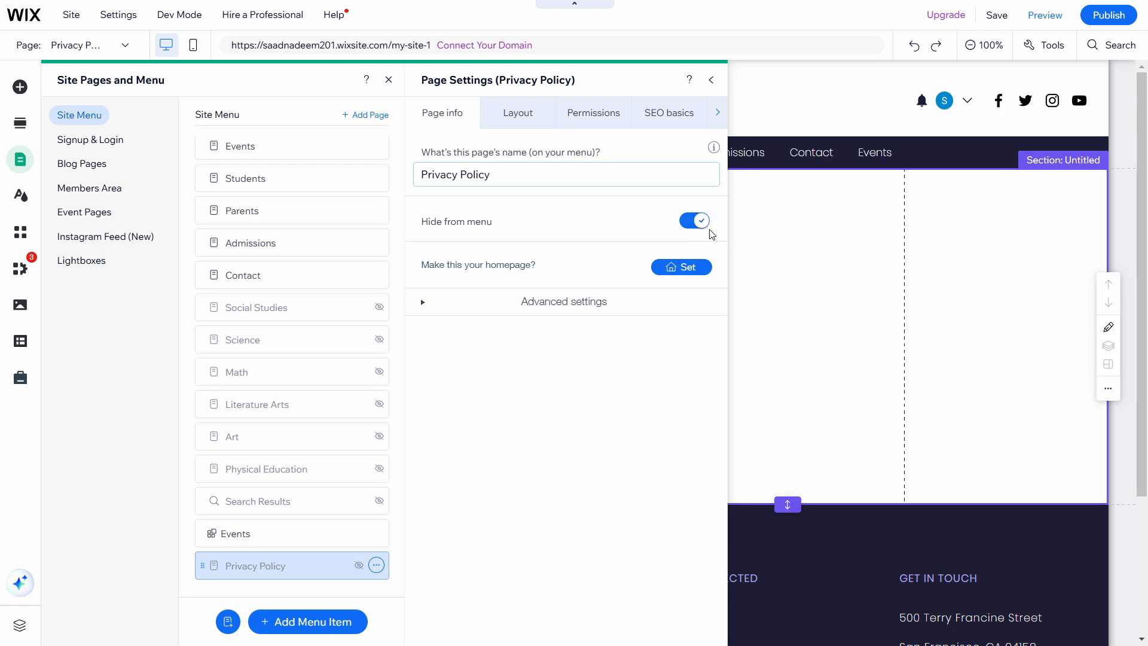
click(710, 81)
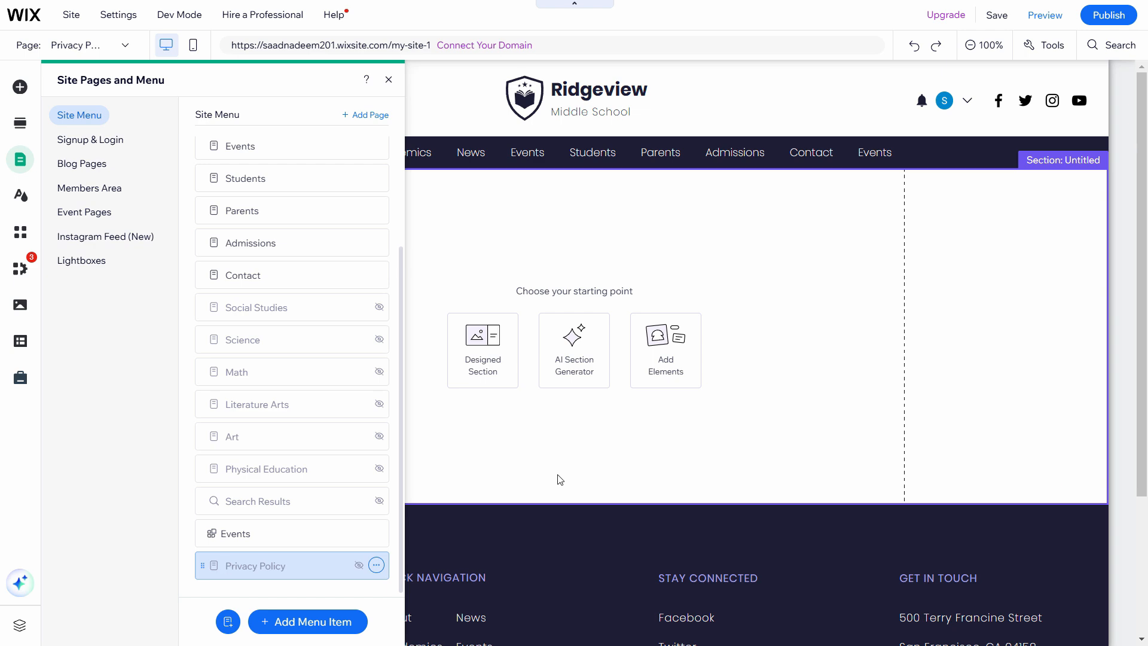
Add the Helvetica Light paragraph from Text > Paragraphs into the empty section
click(710, 378)
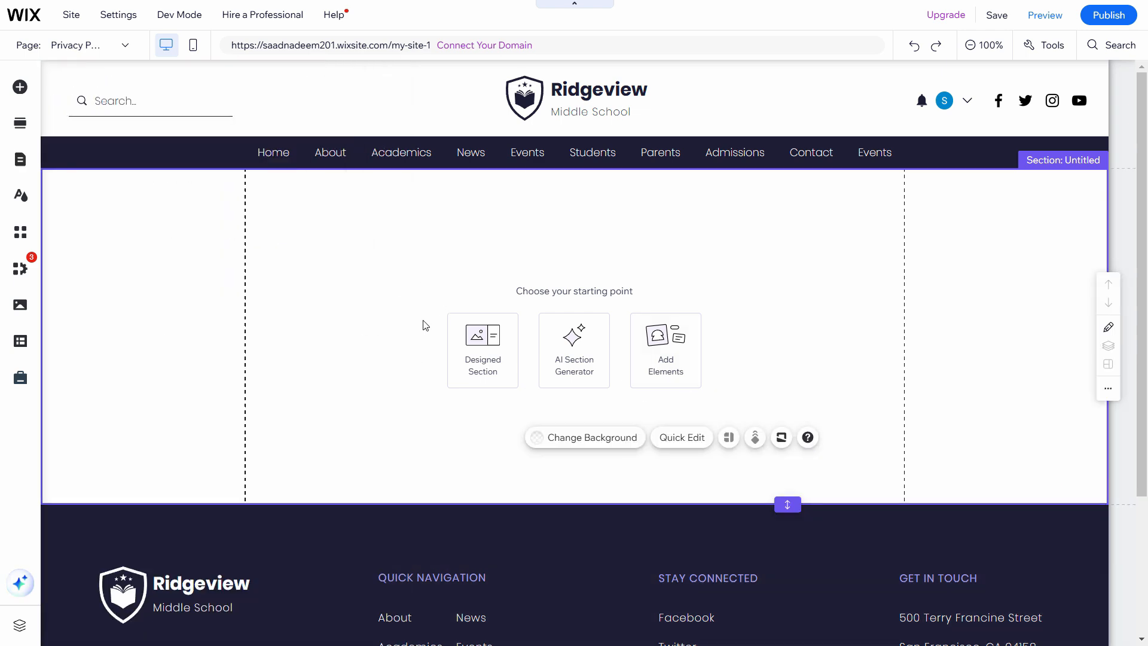
click(665, 359)
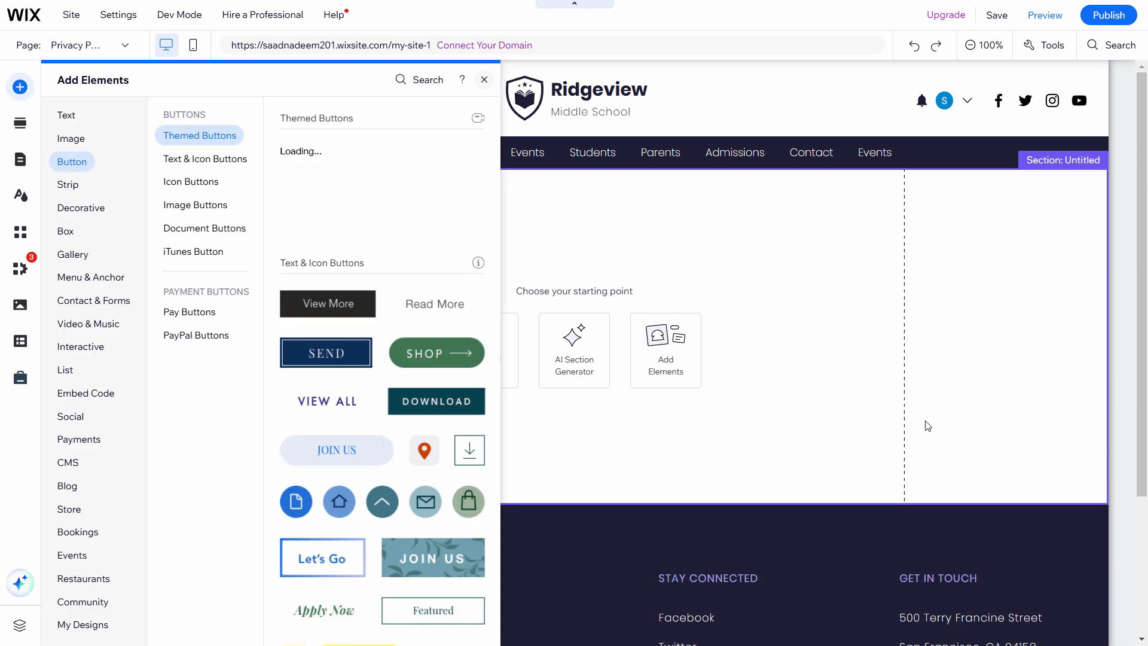
click(928, 426)
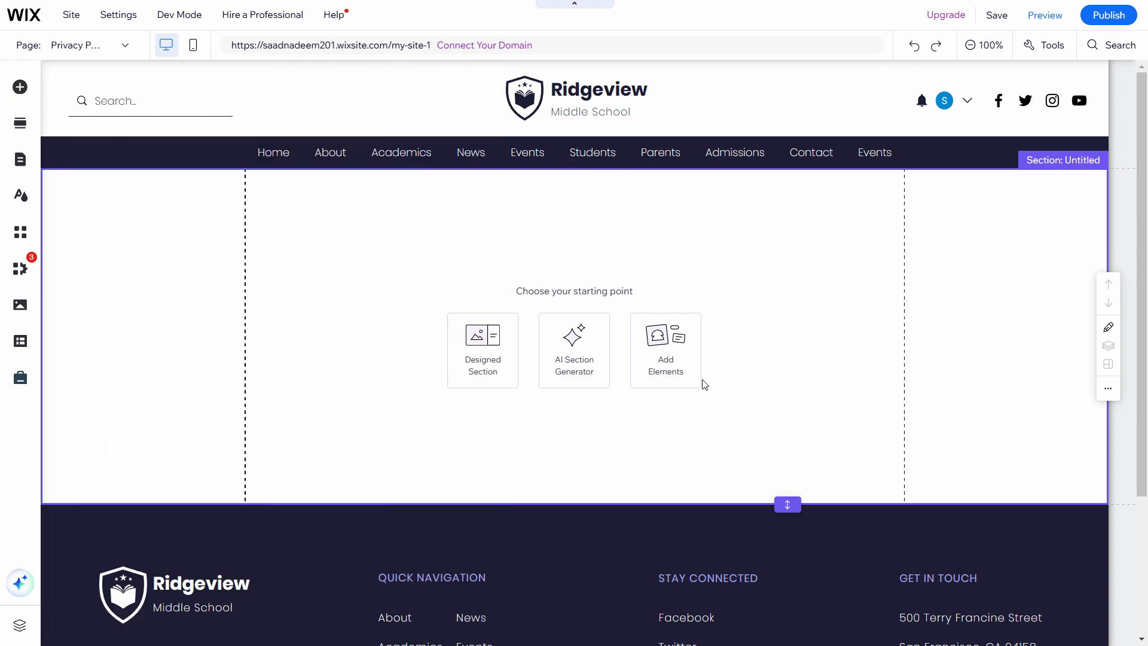
click(672, 355)
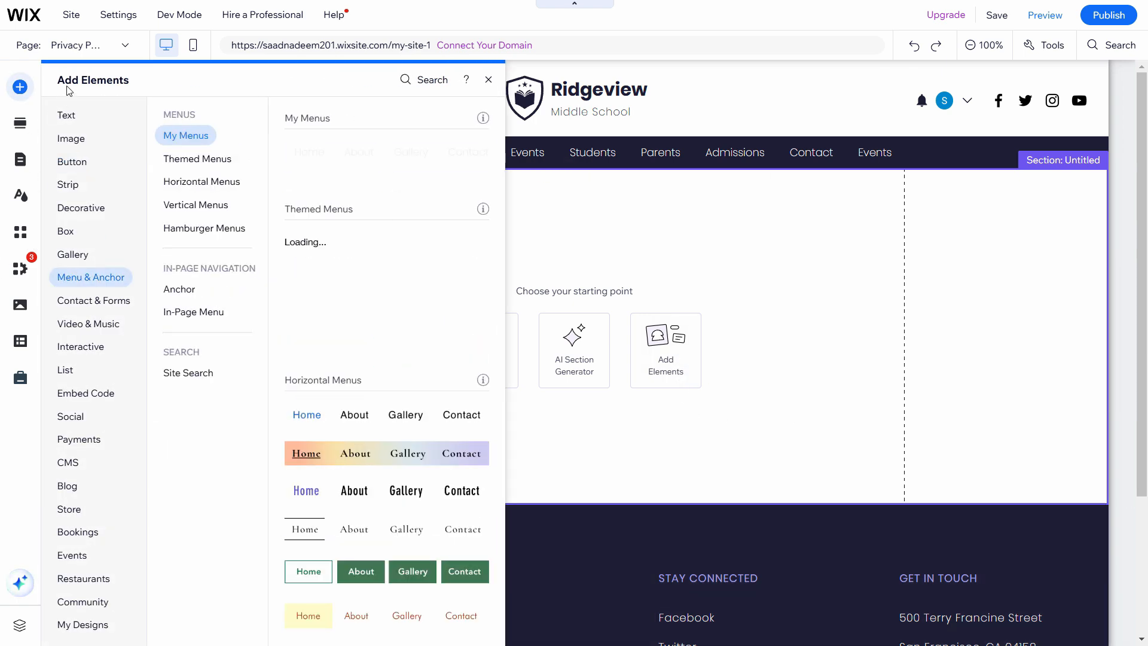
click(169, 372)
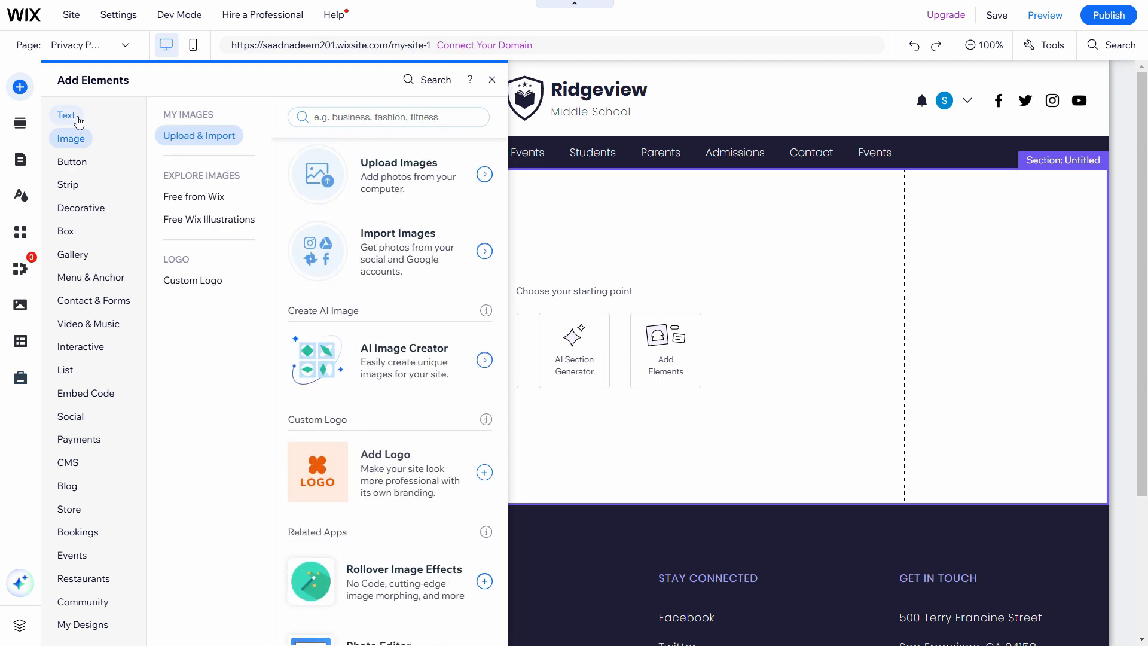
mouse_move(65, 115)
click(192, 165)
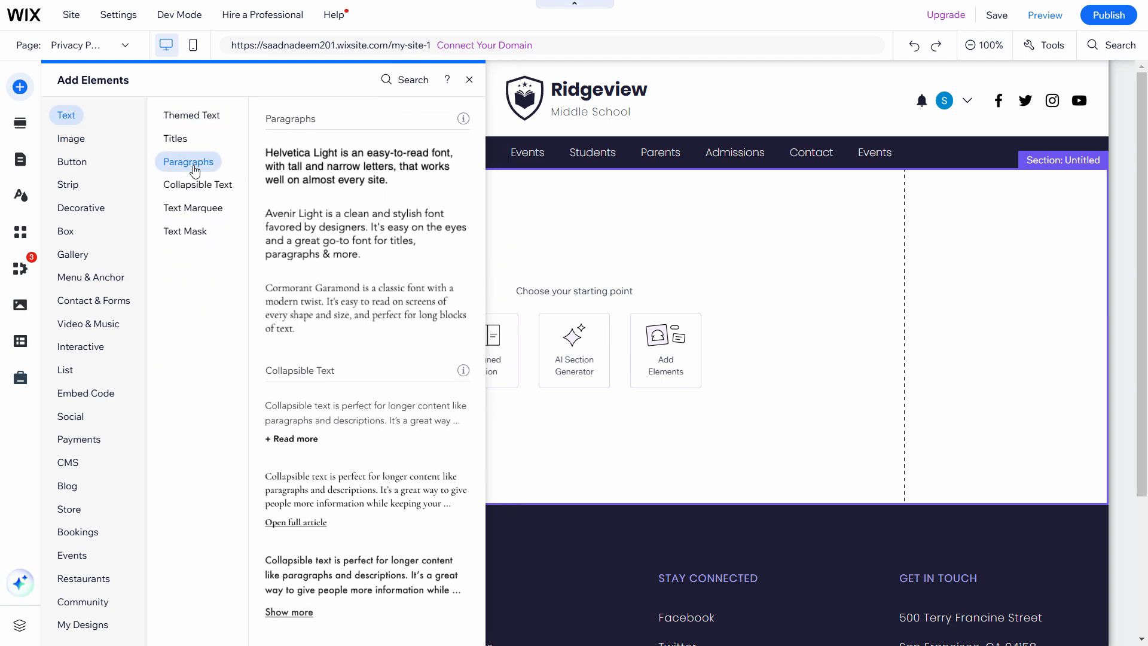
click(332, 173)
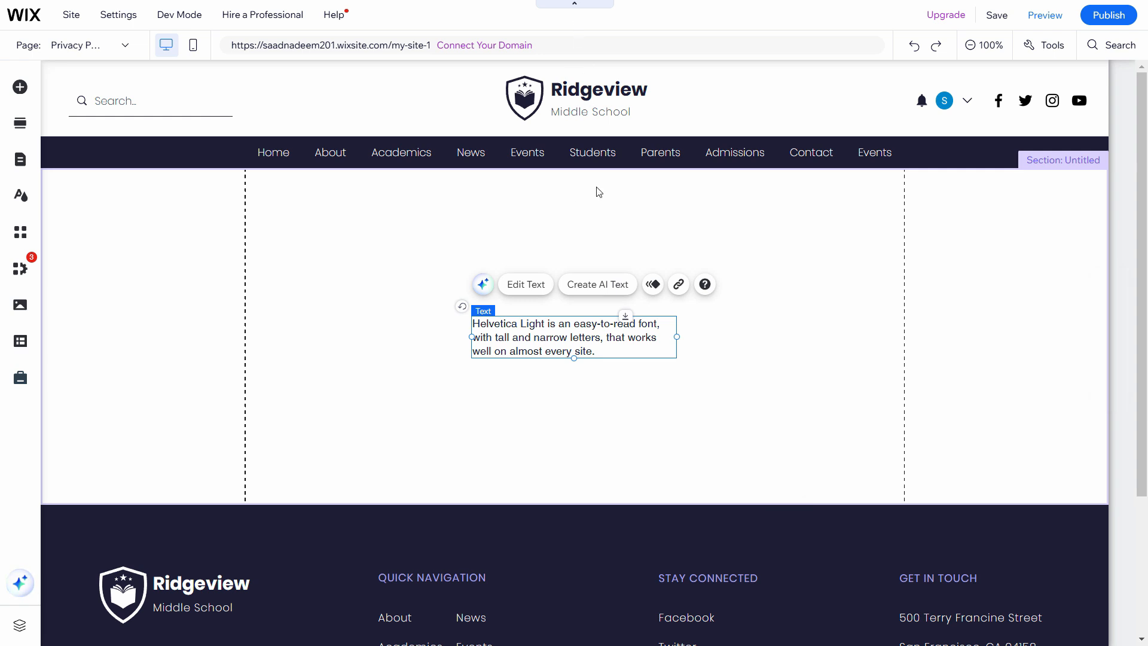
Open the freeprivacypolicy.com 'Free Privacy Policy Generator' search result
mouse_move(546, 1)
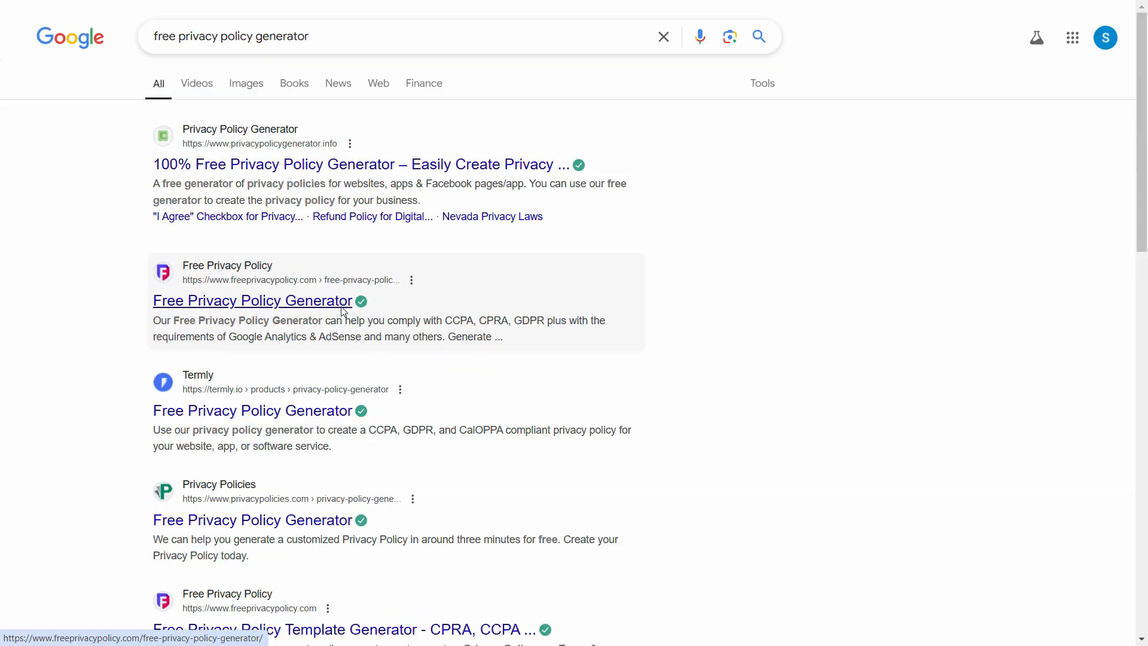
click(446, 322)
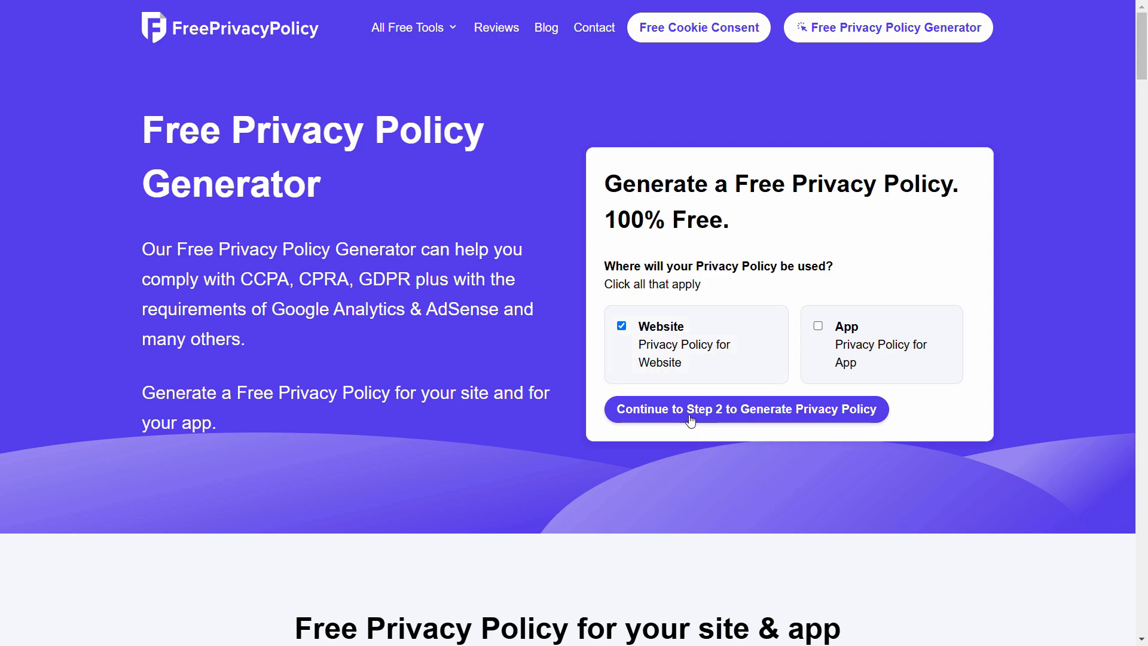
Choose a website policy, dismiss the Wix congratulations message, and return to the generator
click(736, 412)
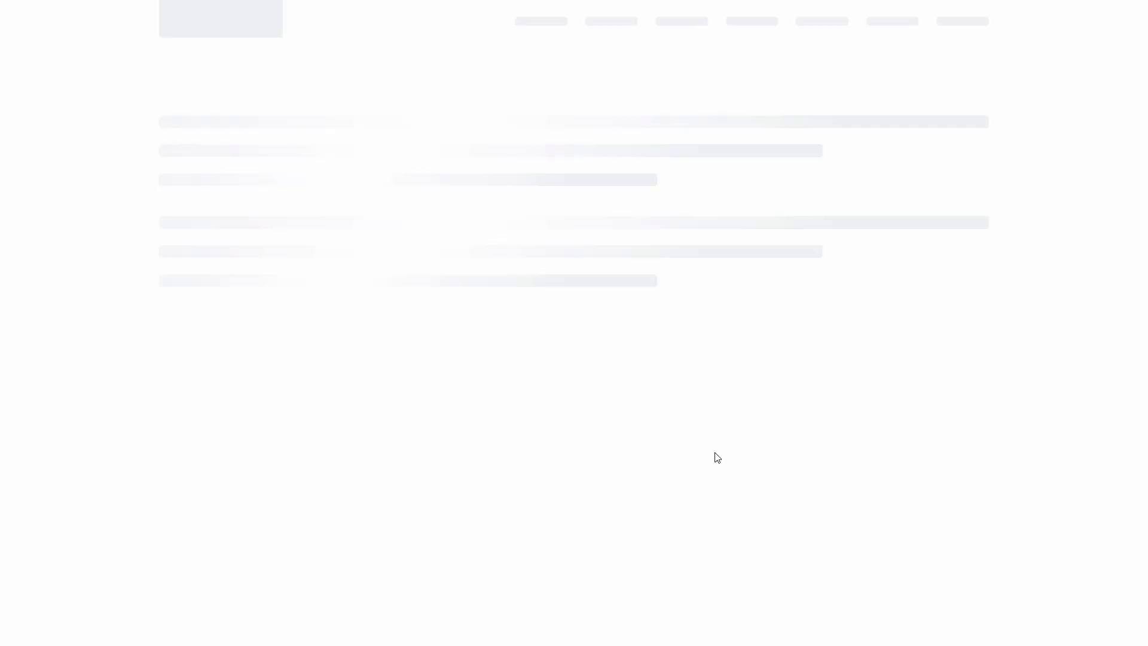
click(574, 24)
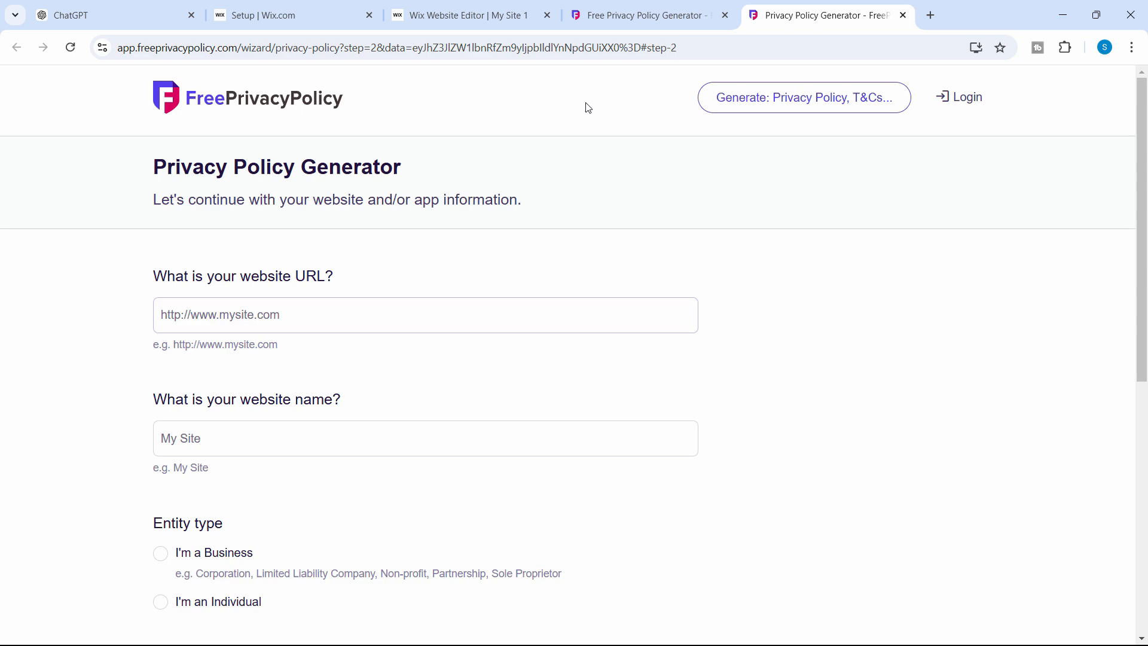
click(451, 16)
click(781, 223)
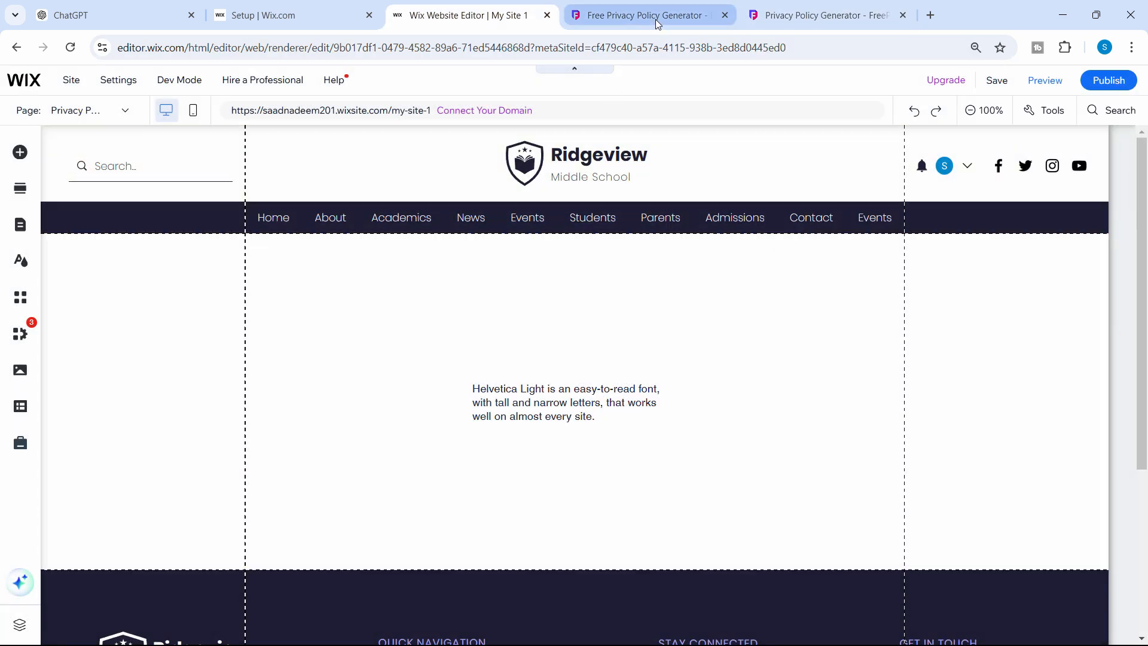
click(658, 16)
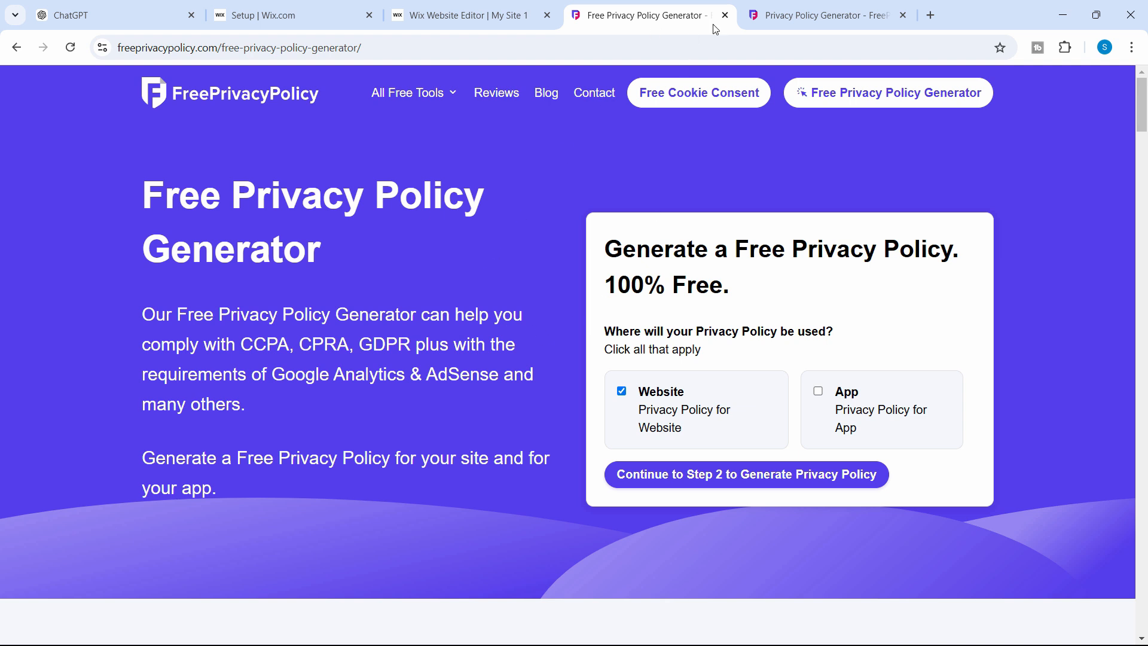
key(ctrl+Tab)
Paste the site URL, enter the website name, choose I'm an Individual, and pick the state
click(303, 324)
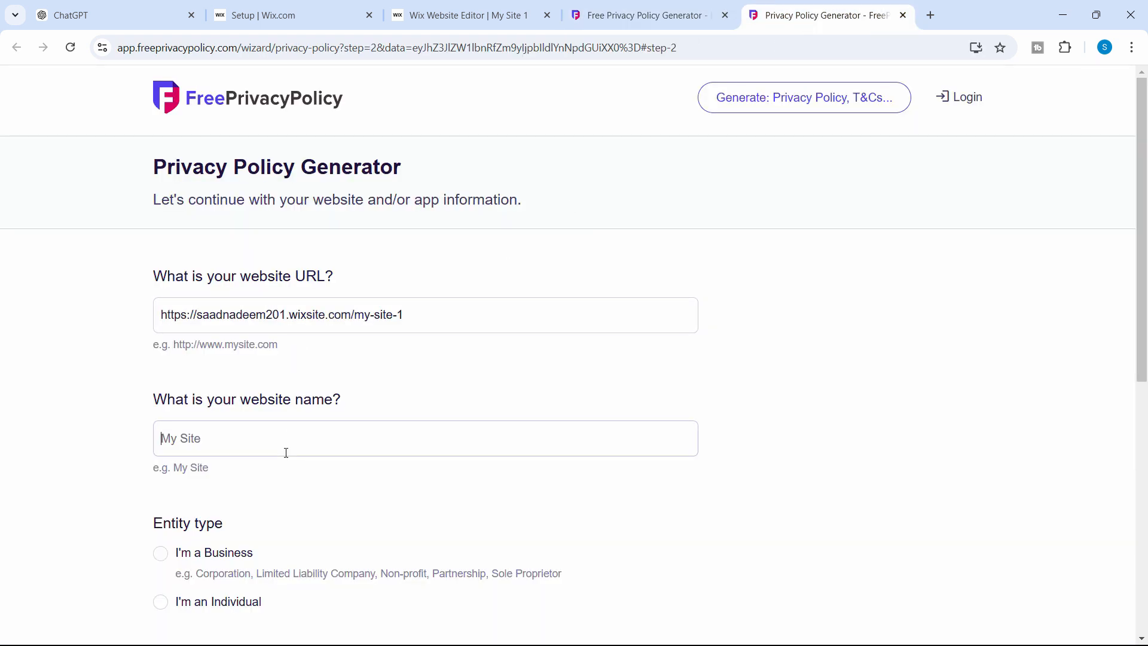
scroll(359, 440, down, 3)
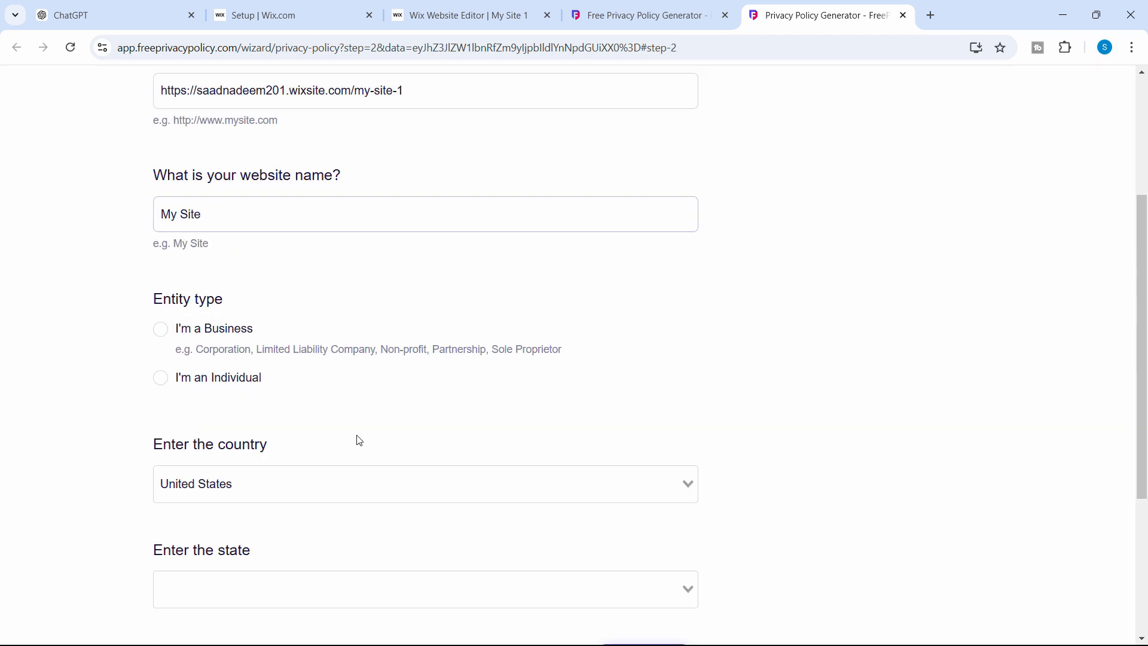
click(163, 378)
scroll(359, 269, down, 3)
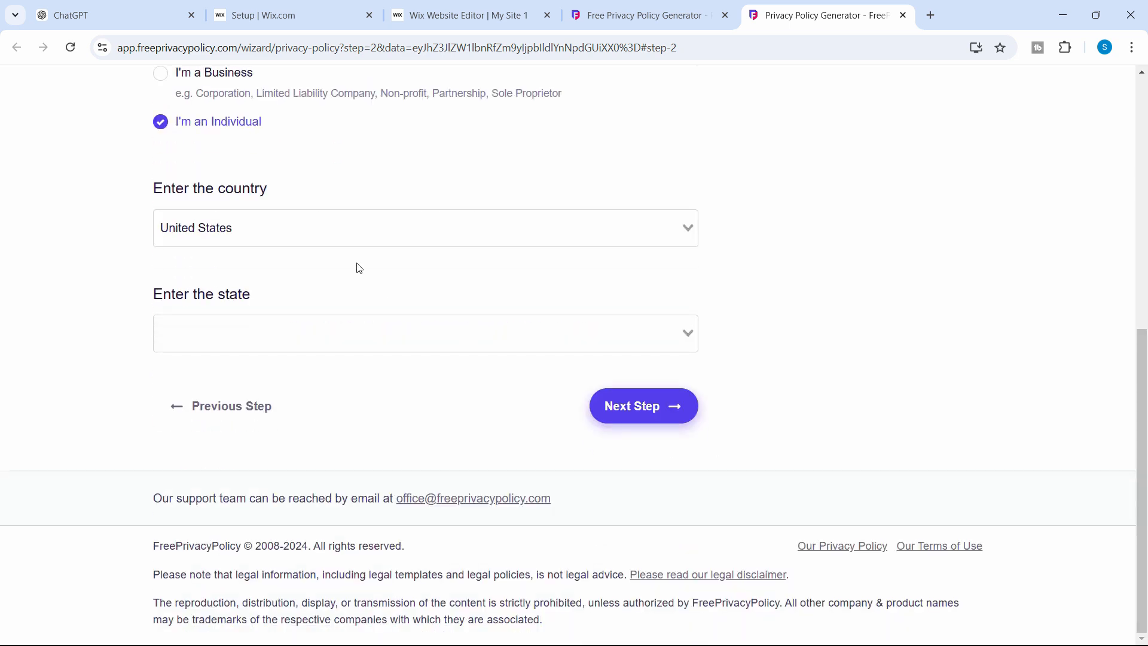
click(333, 341)
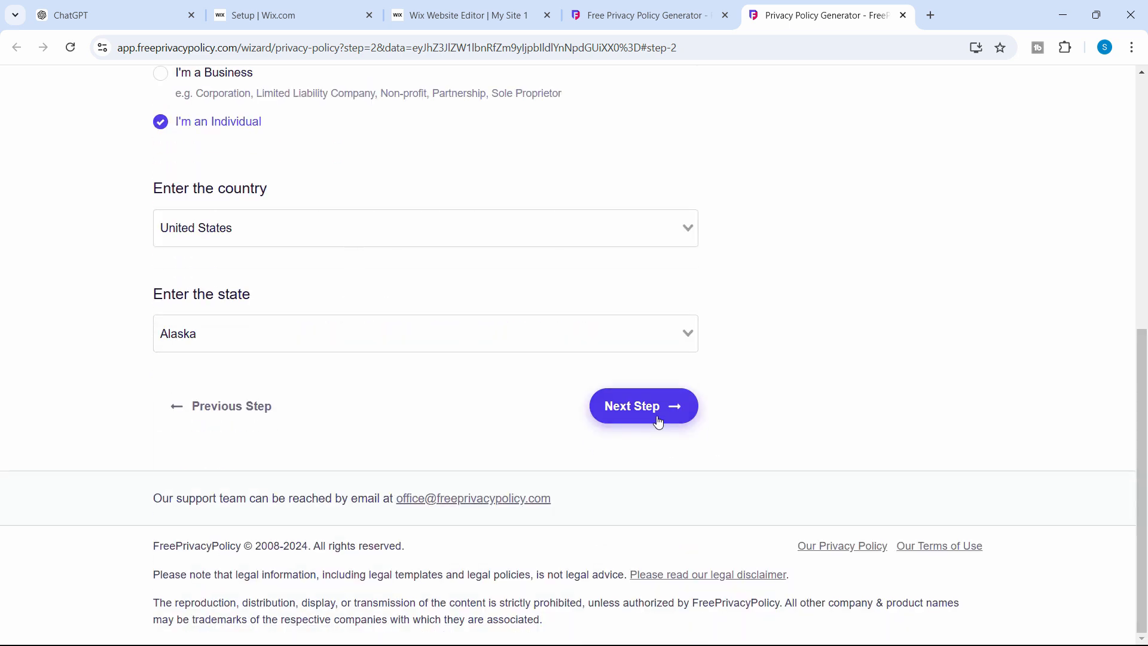
click(657, 417)
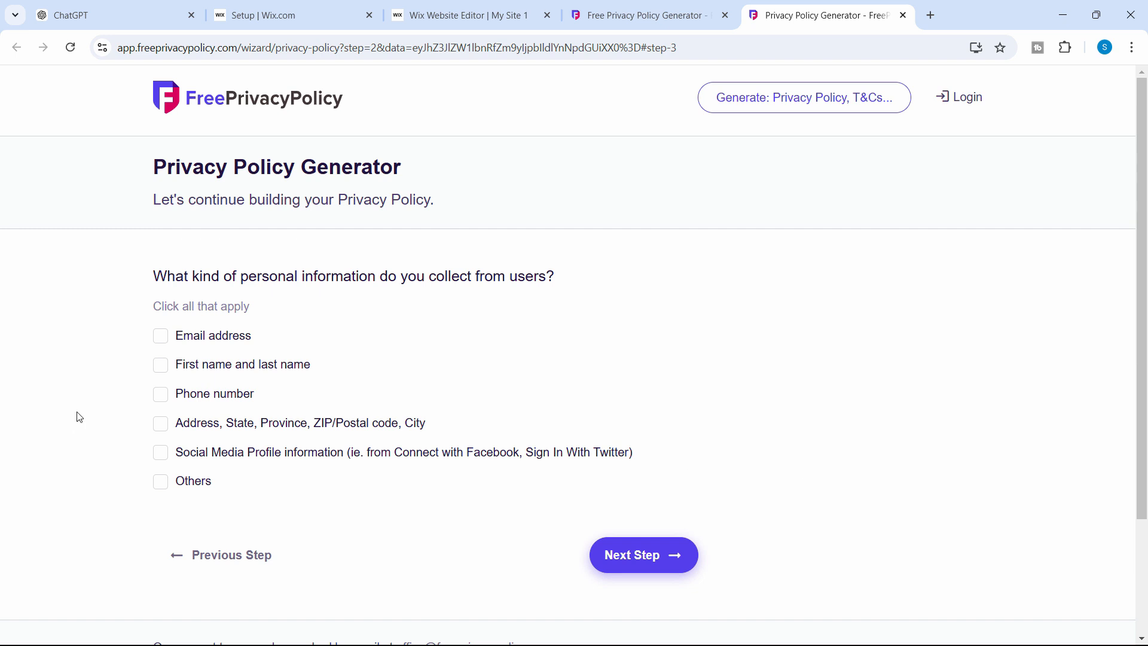
Mark phone number as collected, allow contact by phone, and decline the professional policy
click(161, 398)
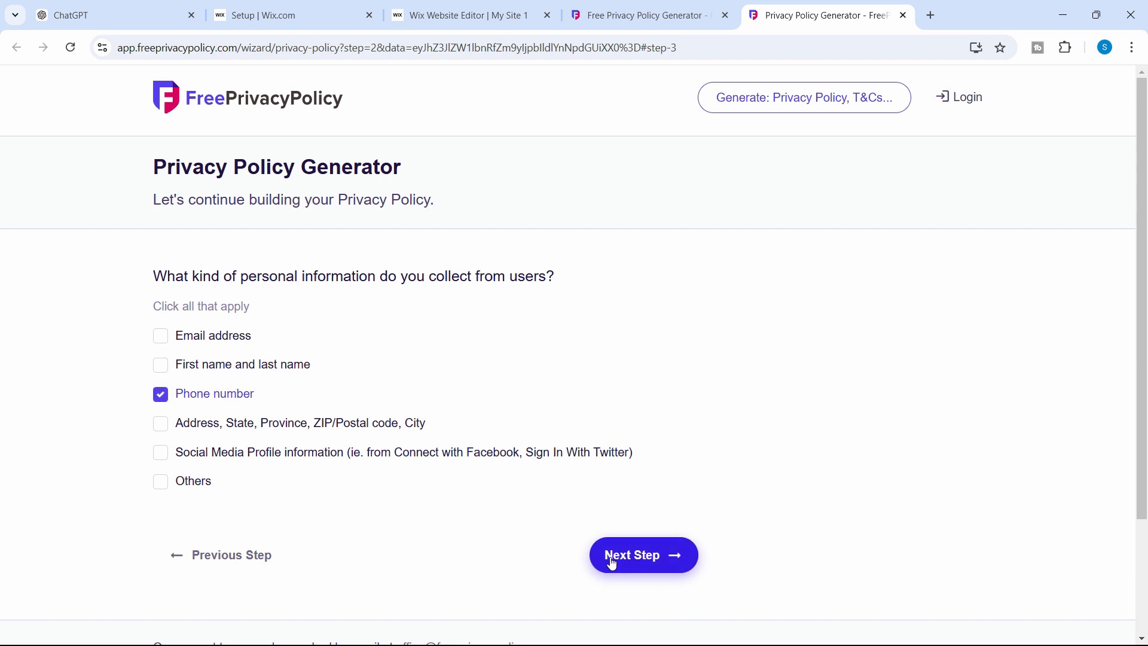
click(635, 554)
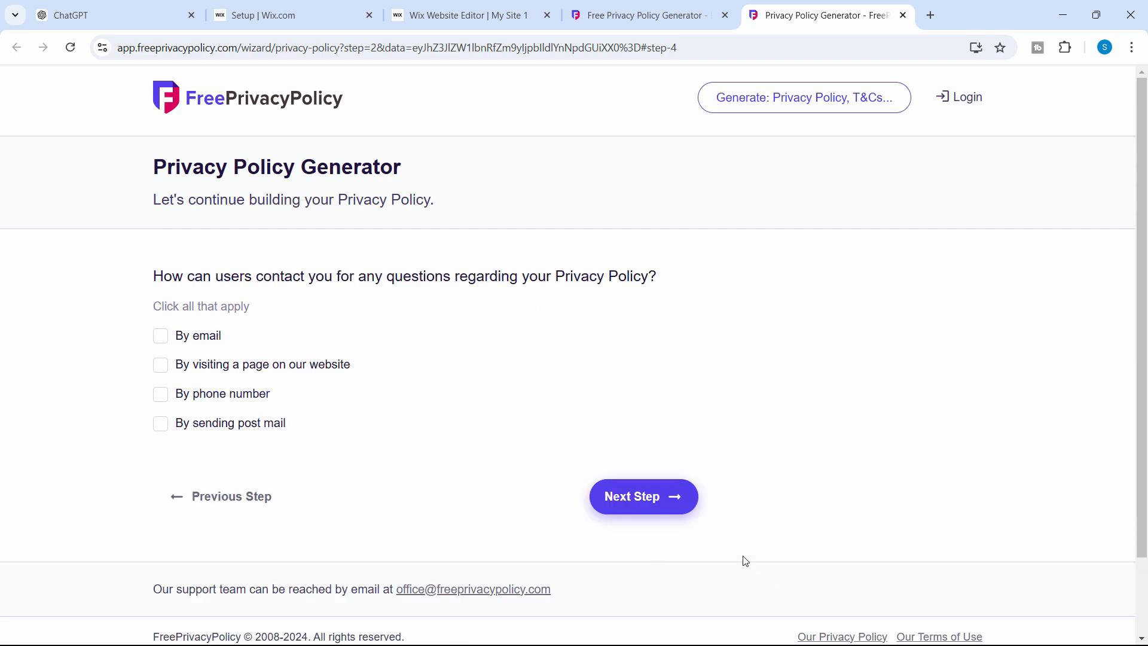
scroll(329, 508, down, 4)
click(221, 301)
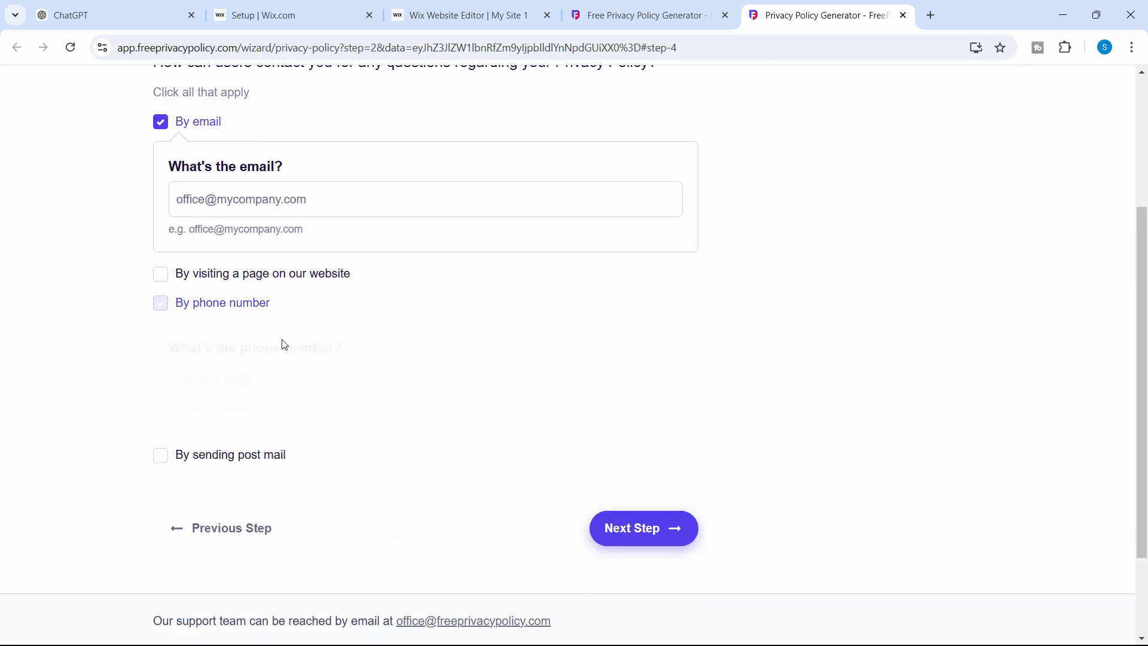
click(648, 531)
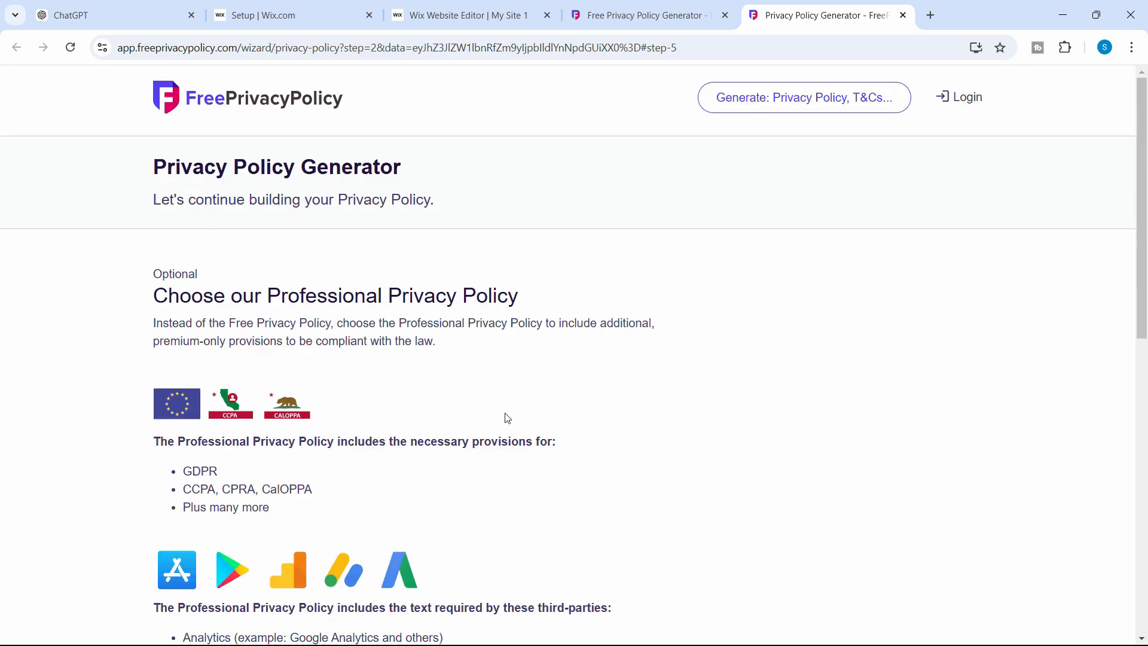
scroll(166, 443, down, 6)
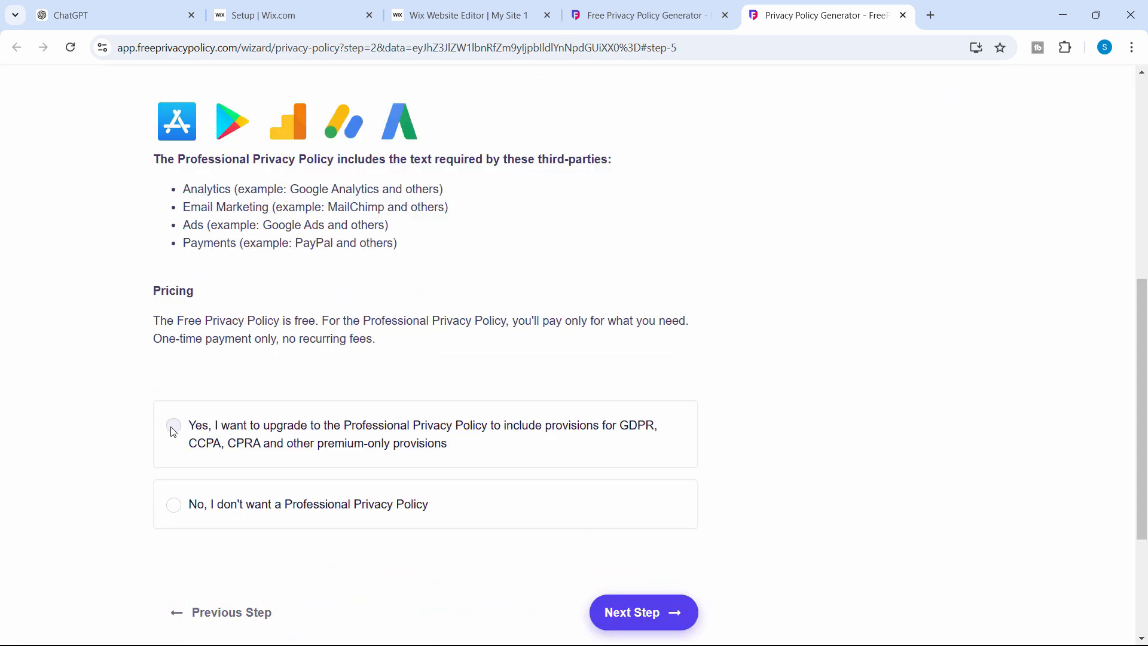
click(173, 425)
scroll(457, 510, down, 6)
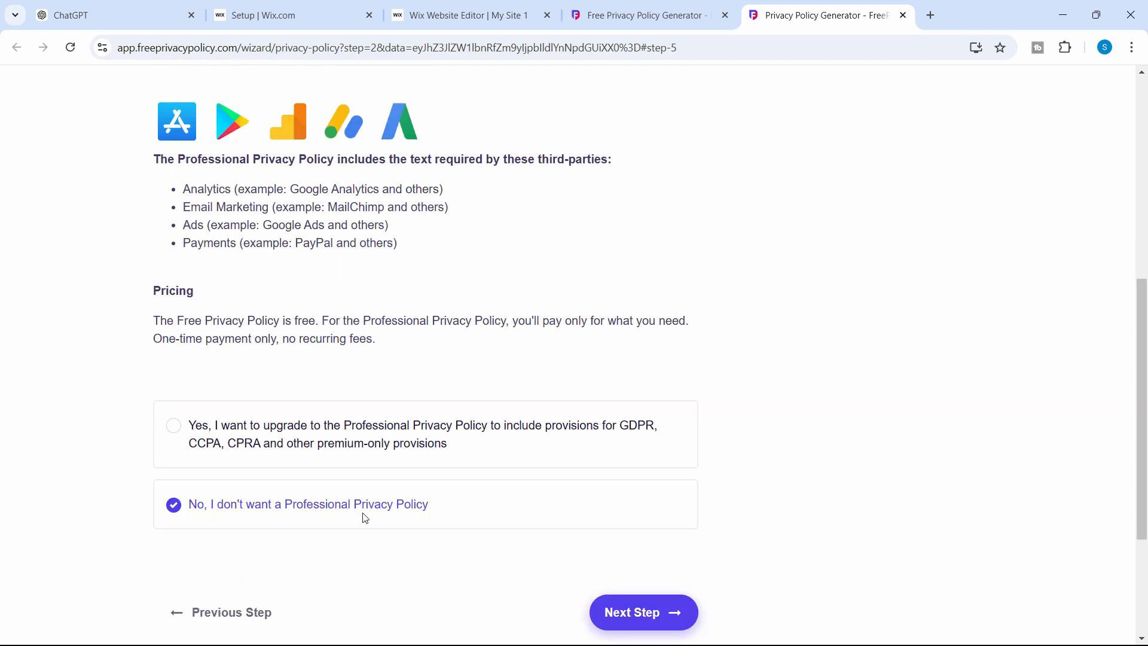
click(674, 619)
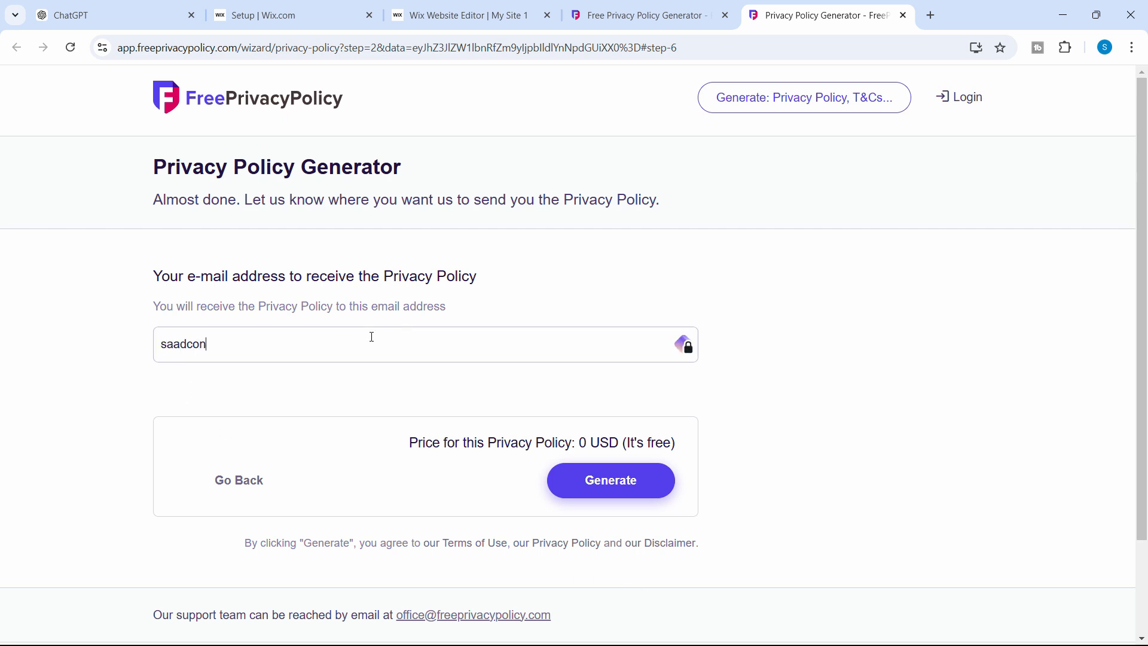
Enter the contact e-mail address and generate the privacy policy
click(661, 482)
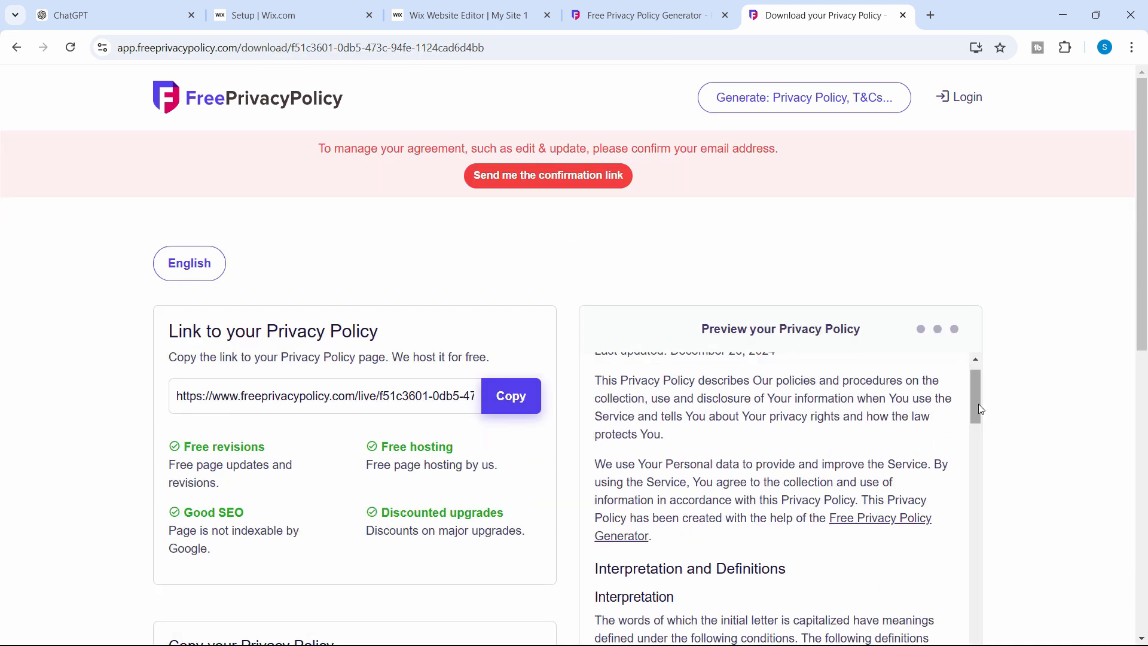
scroll(905, 424, up, 1)
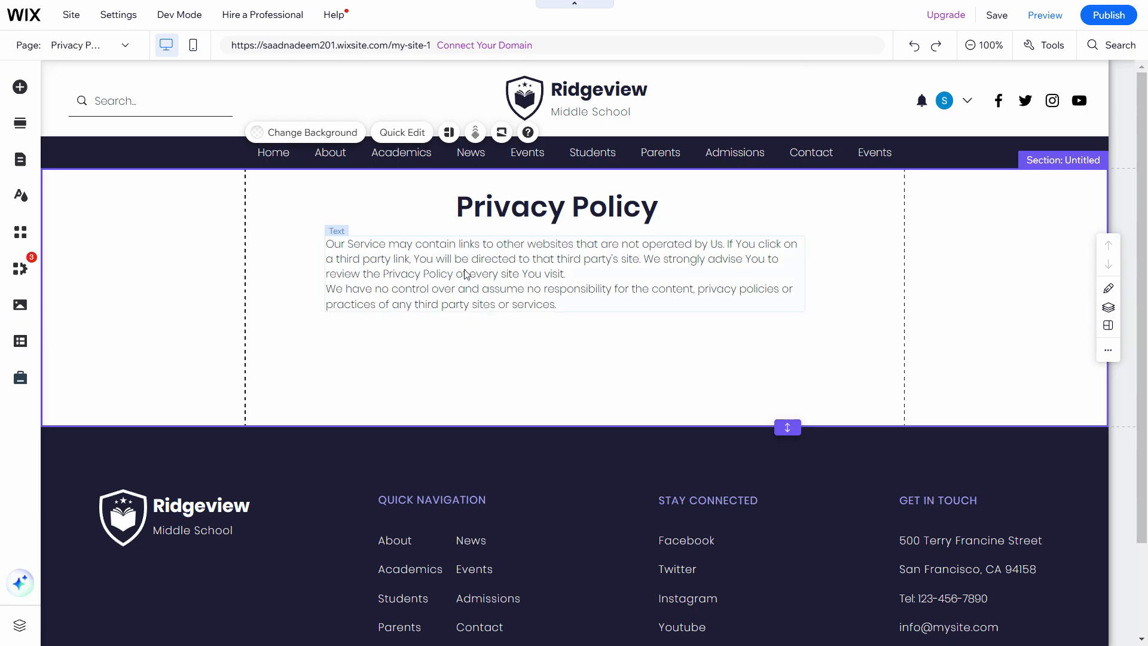
click(563, 281)
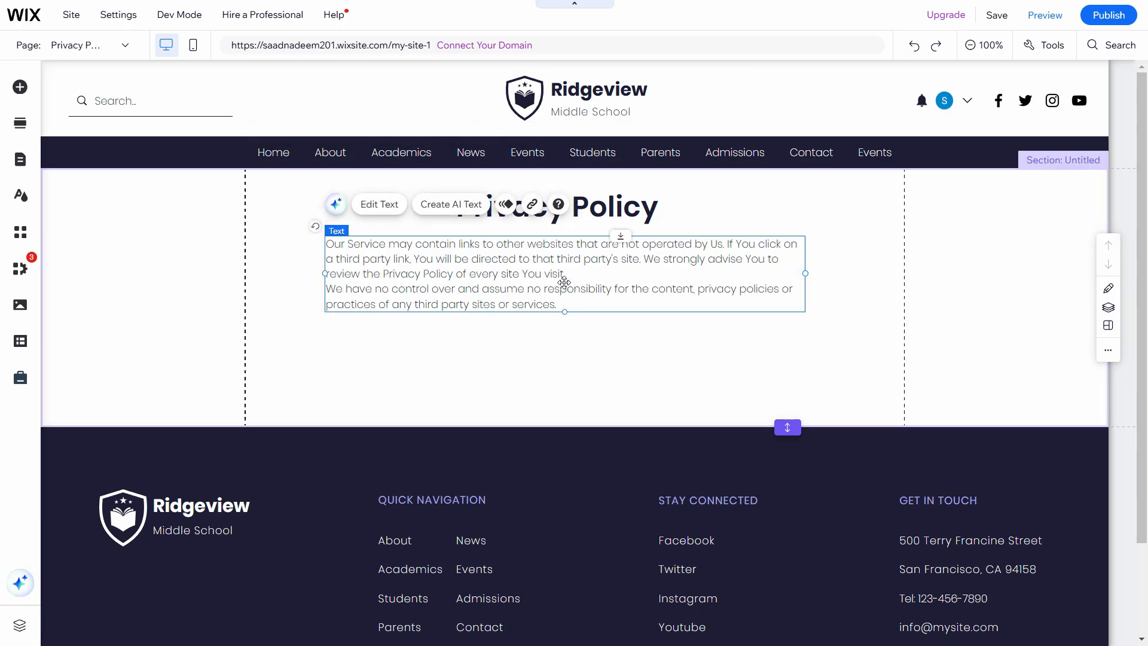
click(575, 45)
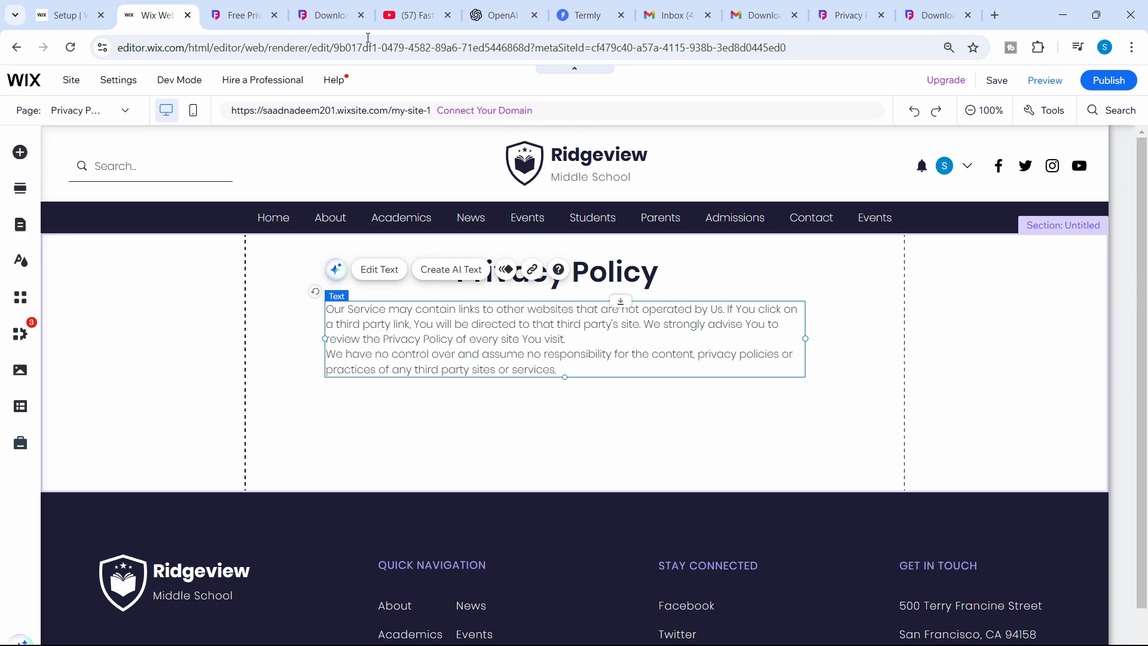
triple_click(517, 289)
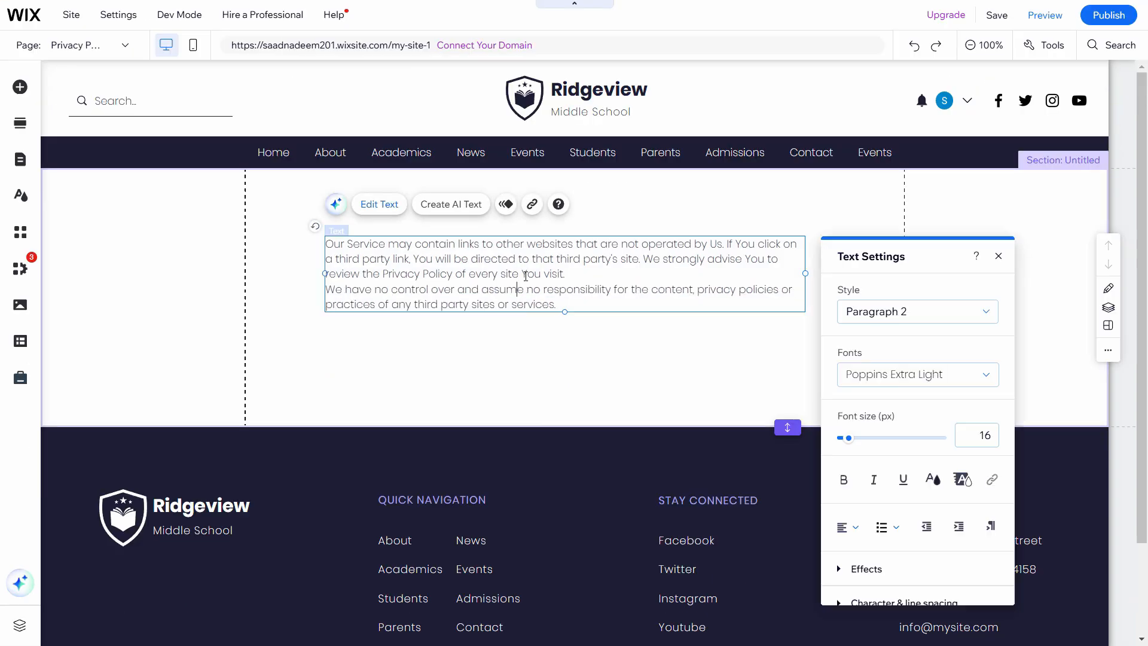
click(484, 365)
double_click(486, 287)
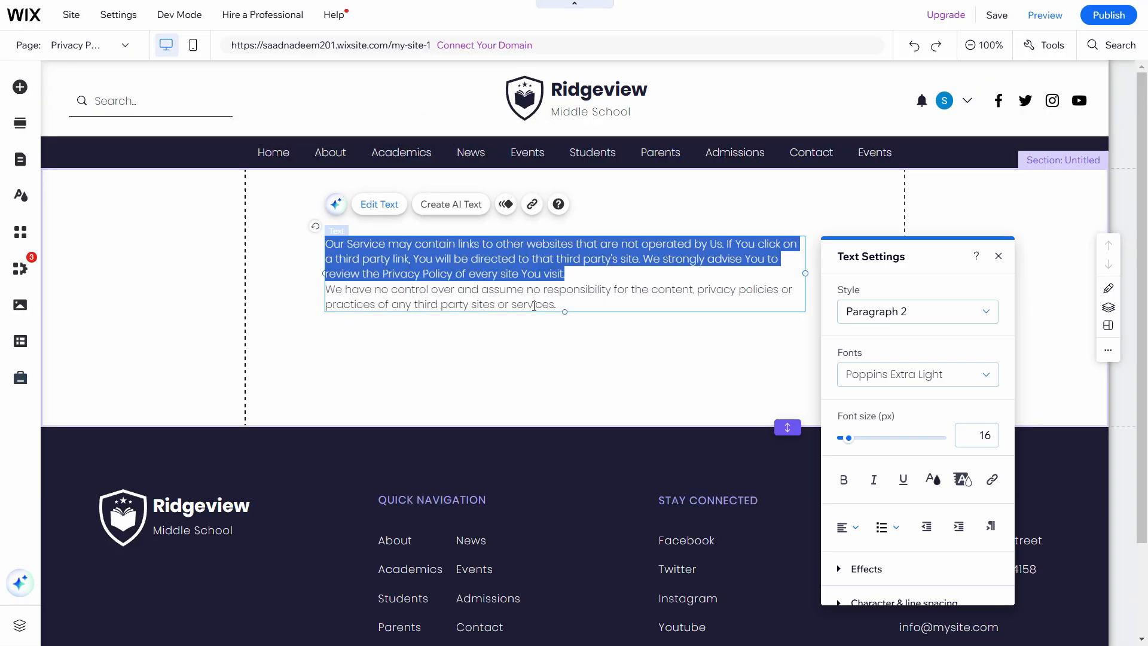
double_click(549, 289)
click(524, 347)
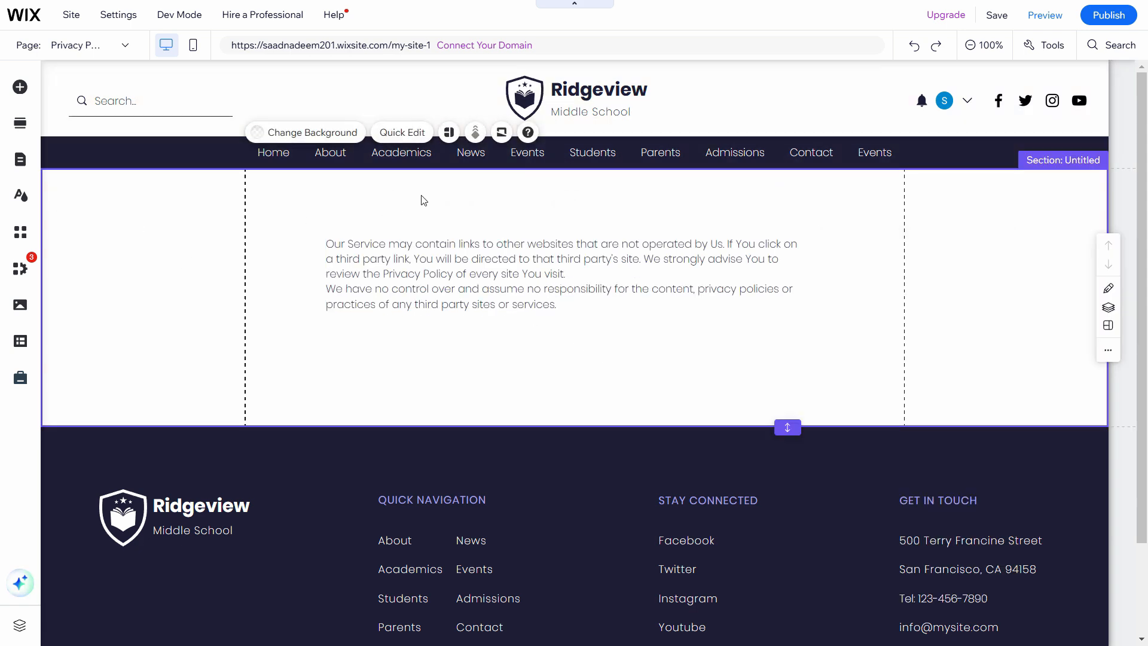
click(21, 87)
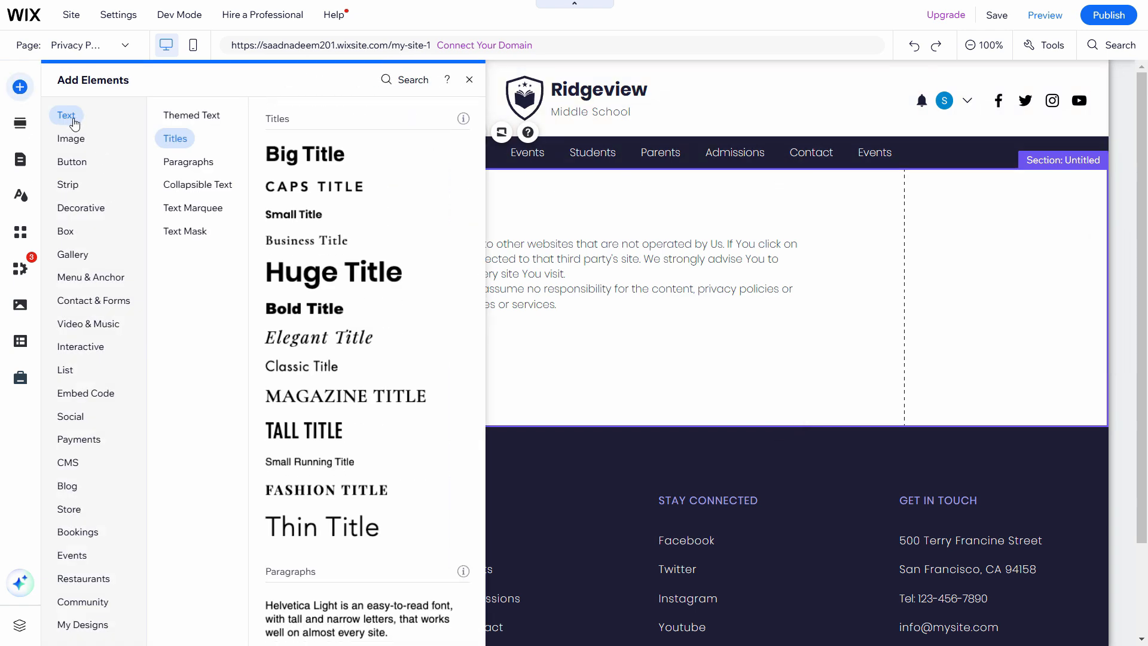
Add a 50 px Small Title above the policy paragraphs reading 'Privacy Policy'
drag(292, 214, 535, 301)
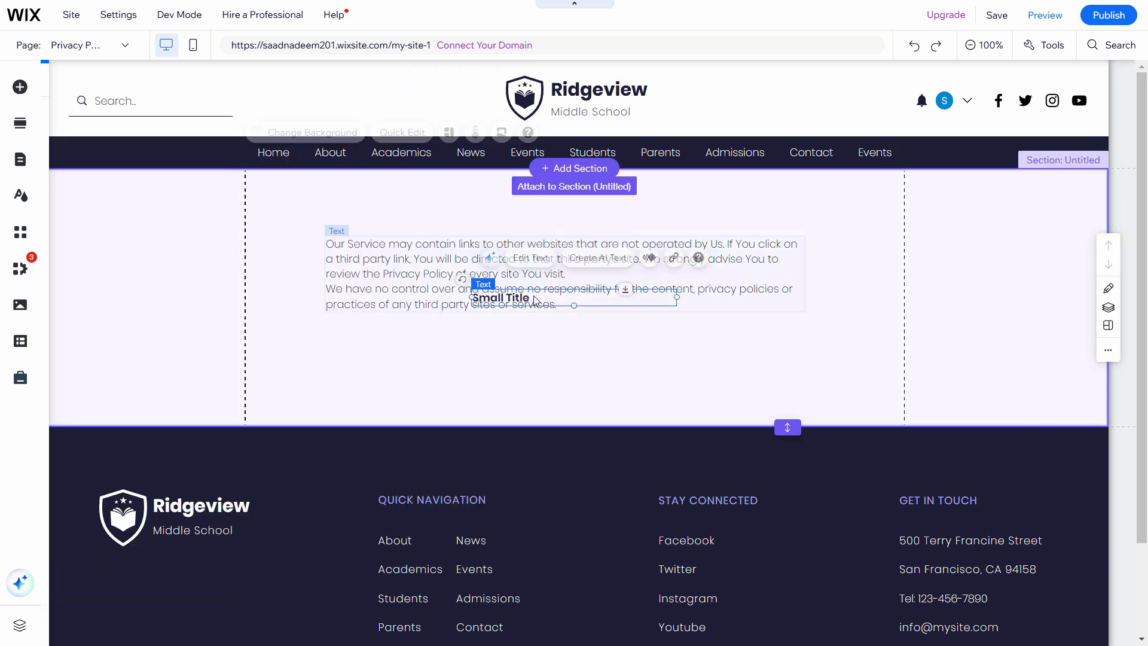
double_click(605, 300)
drag(288, 277, 311, 278)
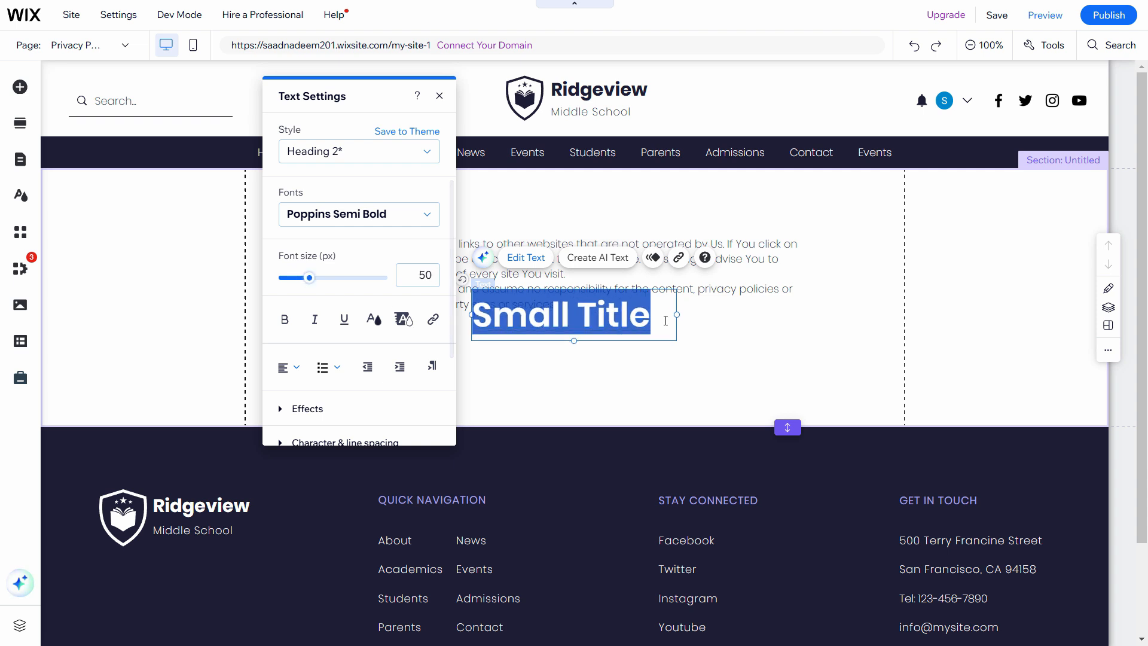
click(736, 362)
drag(617, 327, 608, 217)
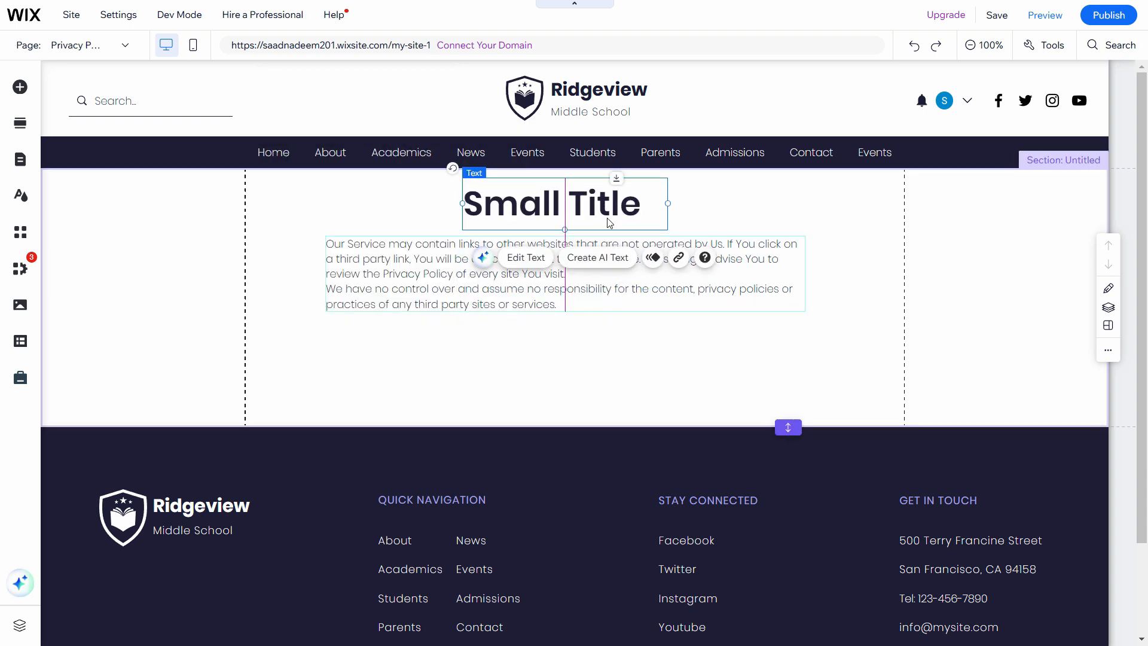
double_click(608, 218)
text(Pri)
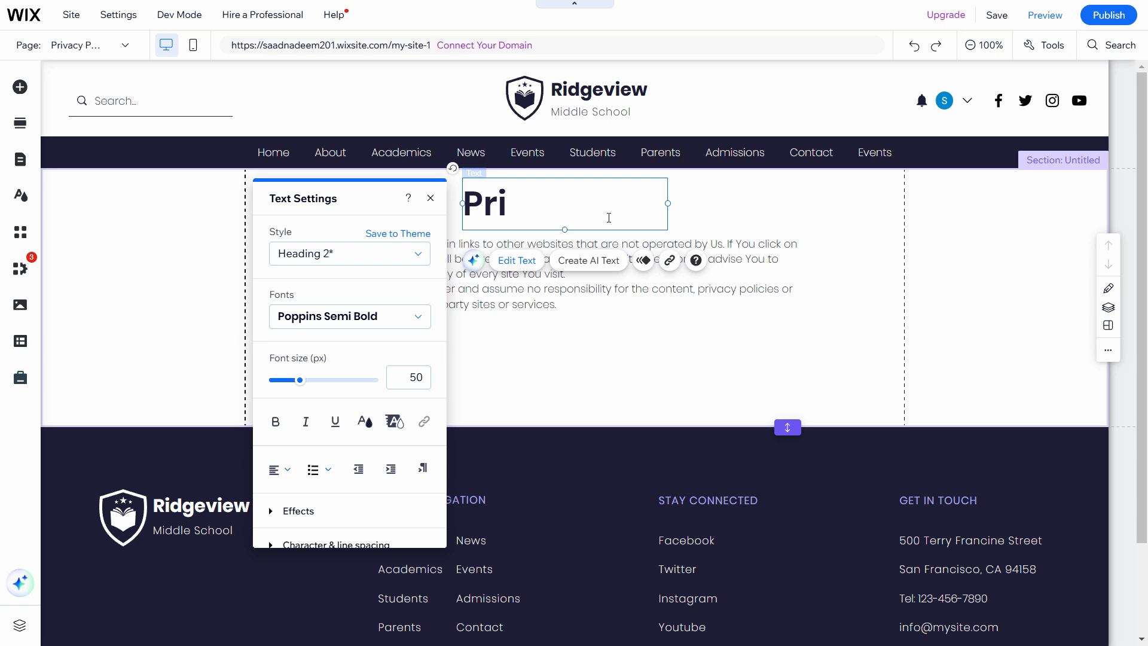
text(vacy Policy)
click(575, 298)
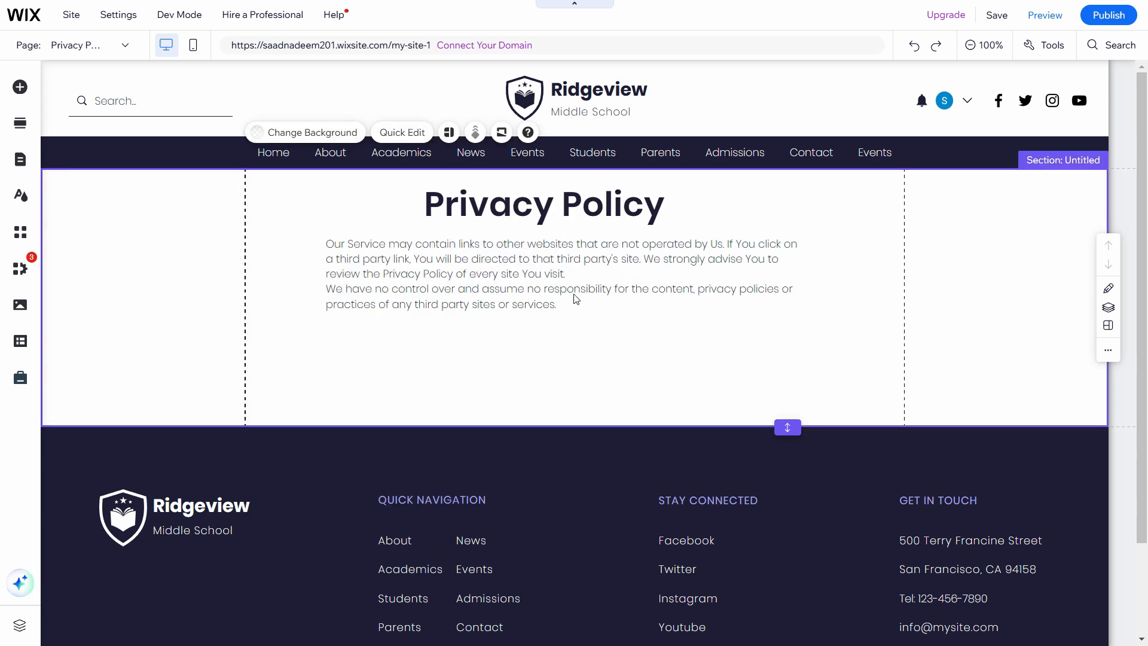
click(583, 204)
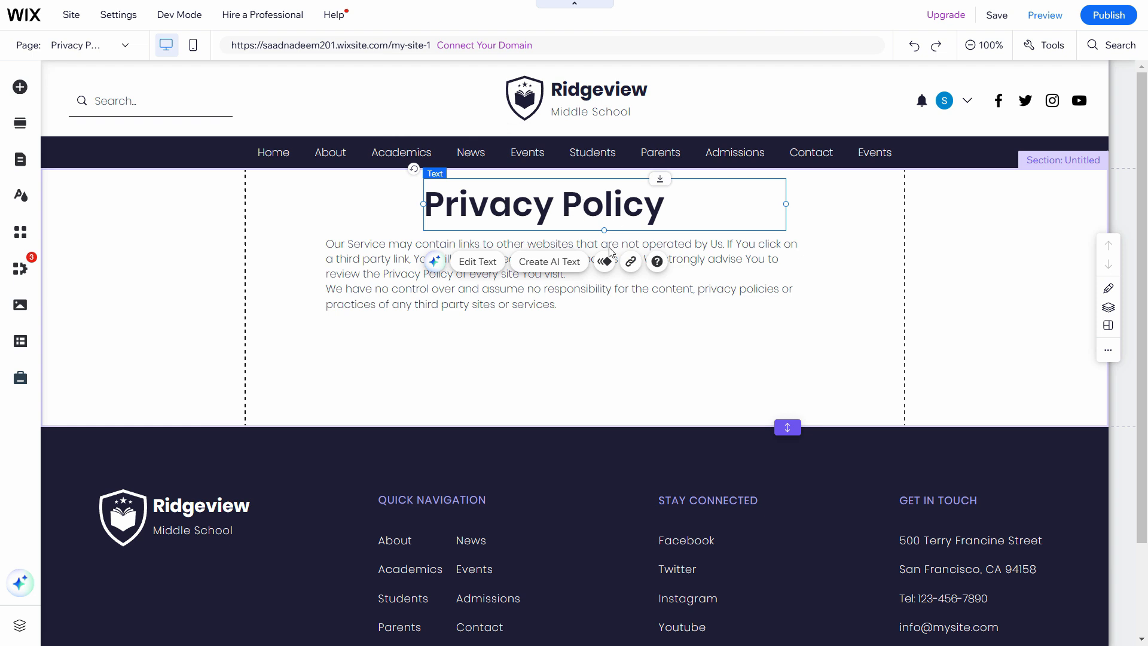
Link the heading to the 'Privacy Policy (This)' page, opening in the current window
click(631, 262)
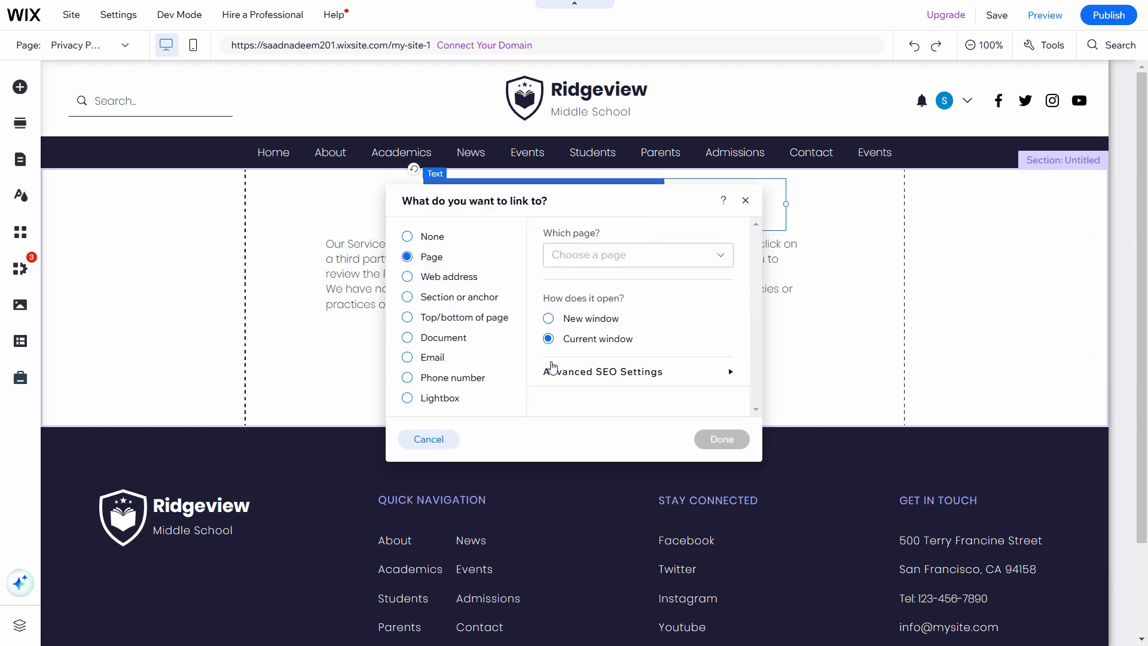
click(658, 256)
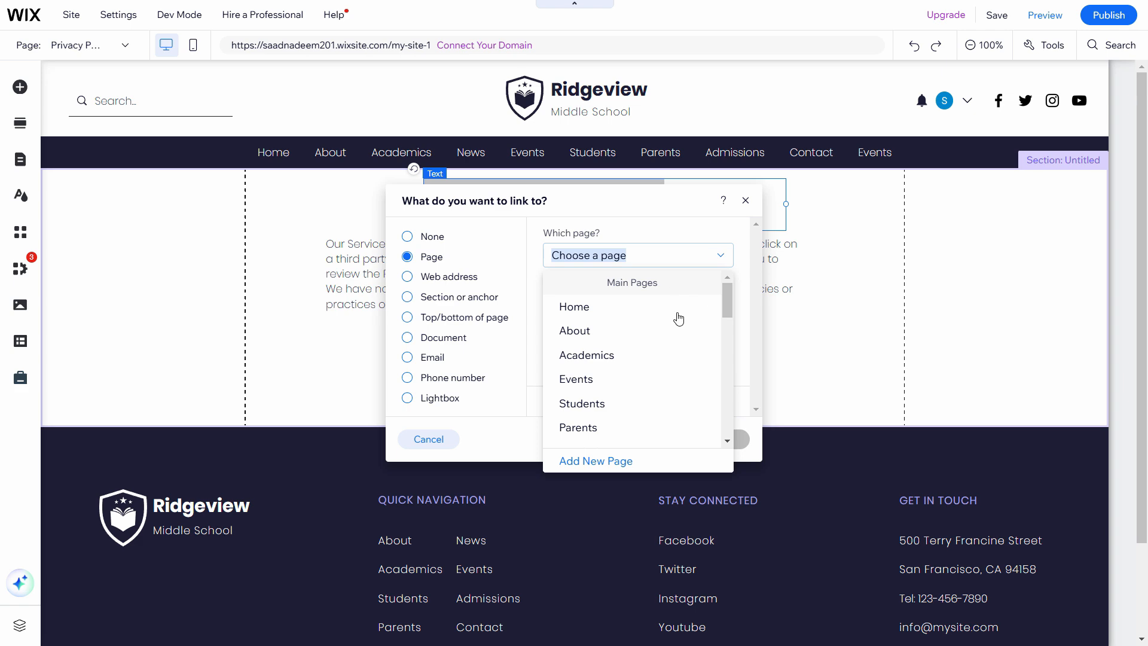
drag(729, 306, 728, 372)
click(638, 336)
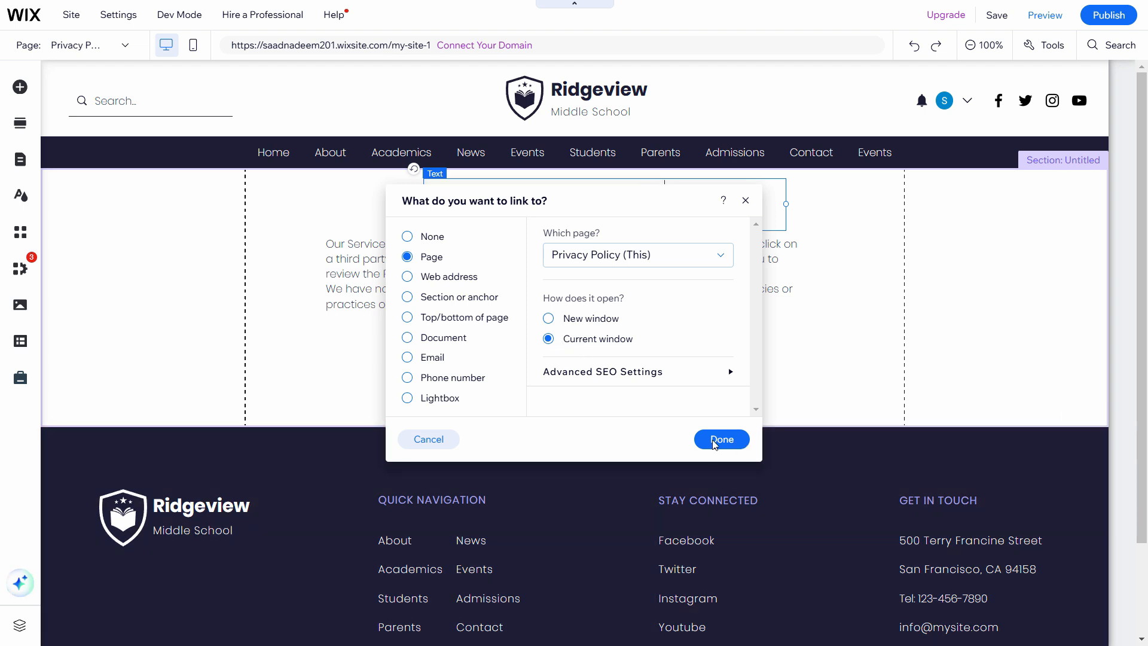
click(723, 439)
click(762, 362)
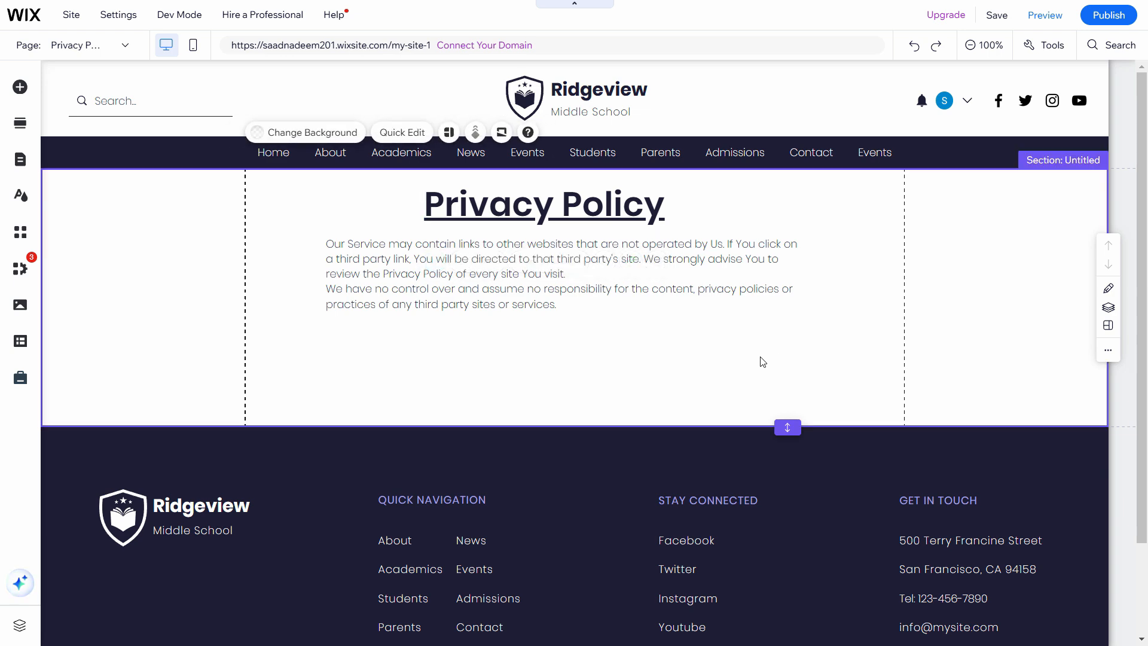